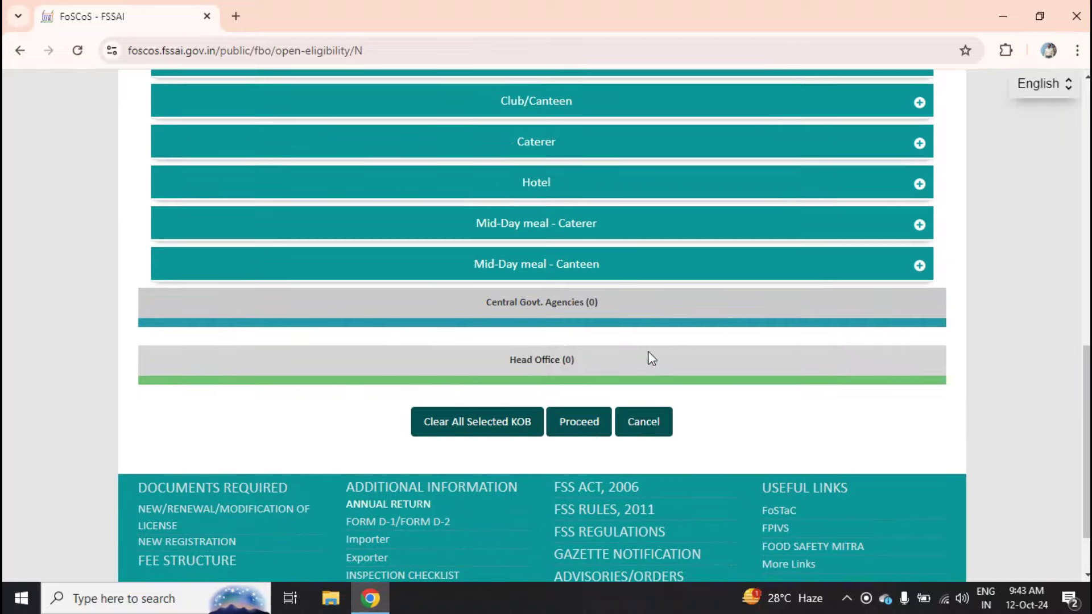
pyautogui.scroll(-1, 617, 297)
pyautogui.scroll(8, 617, 296)
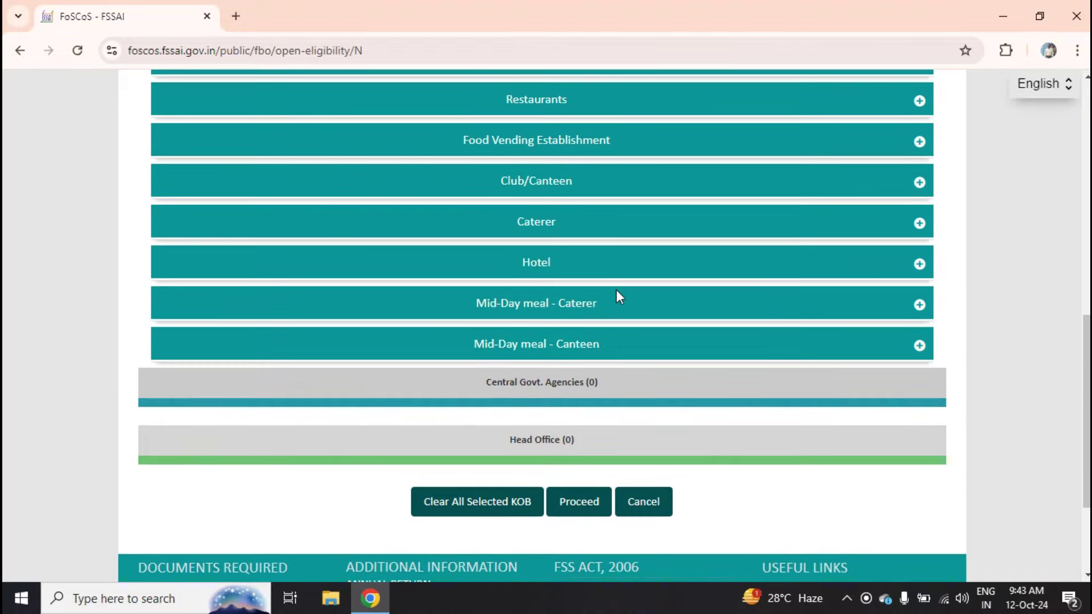
pyautogui.scroll(-2, 677, 334)
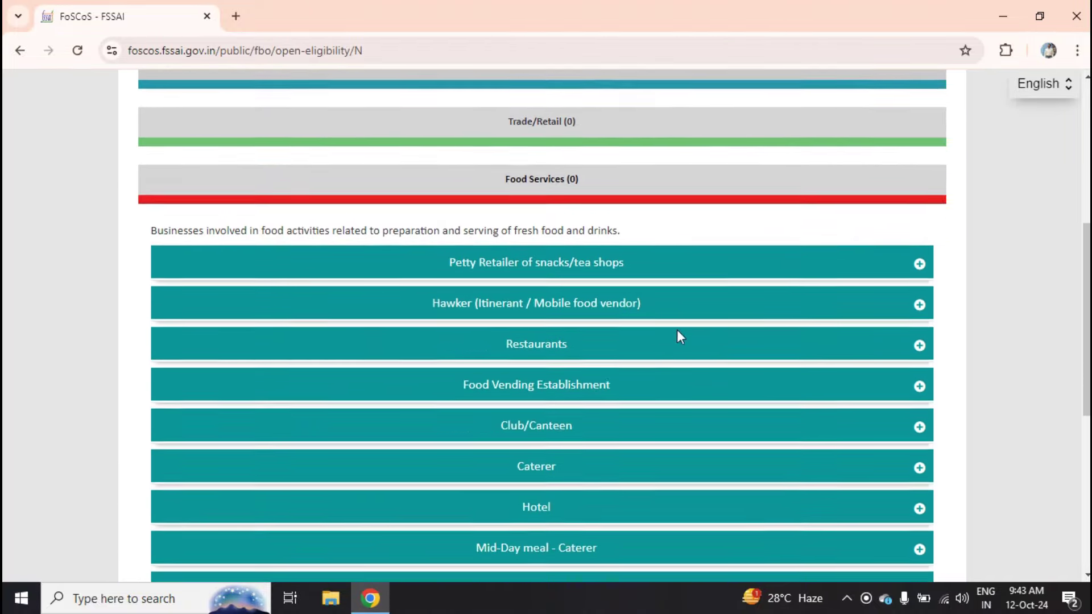
pyautogui.scroll(5, 751, 304)
pyautogui.scroll(-6, 825, 216)
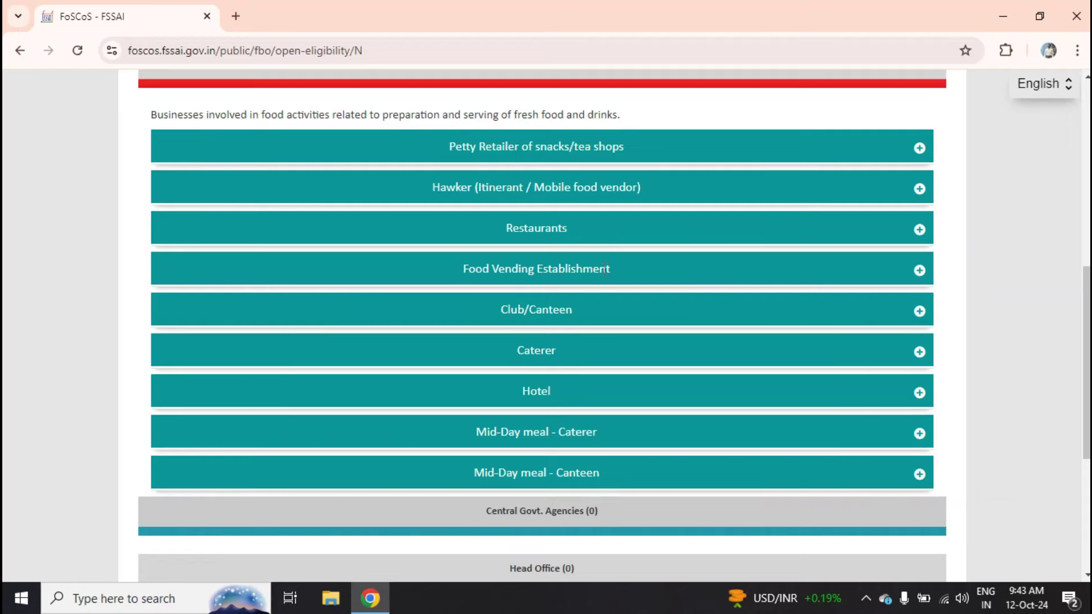
# - Select Food Vending Establishment and Club/Canteen, each with turnover up to 12 lakhs/annum, and check eligibility
pyautogui.click(803, 277)
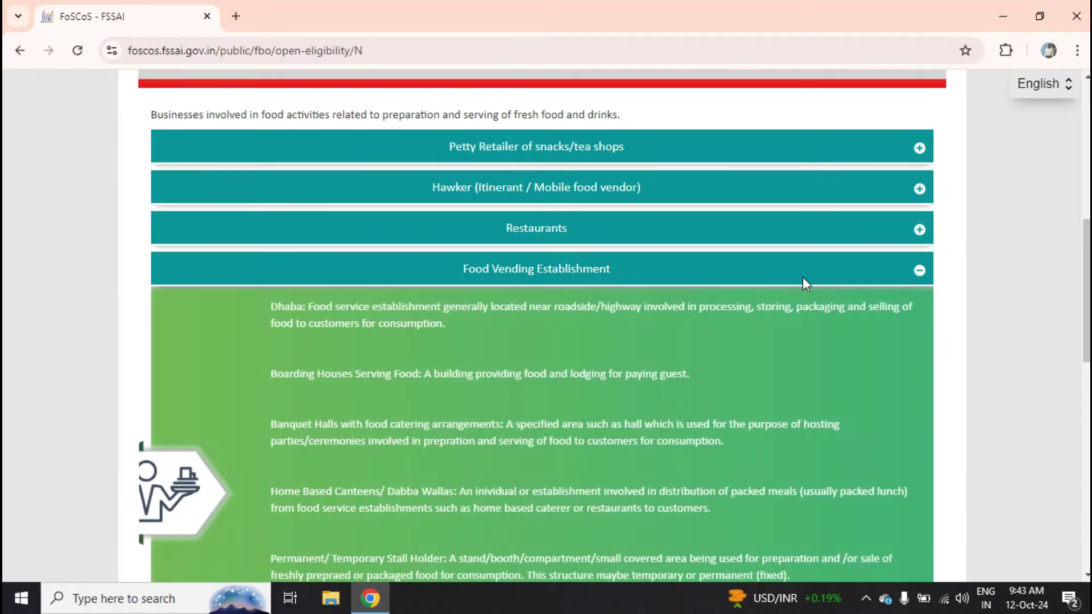
pyautogui.scroll(-5, 701, 336)
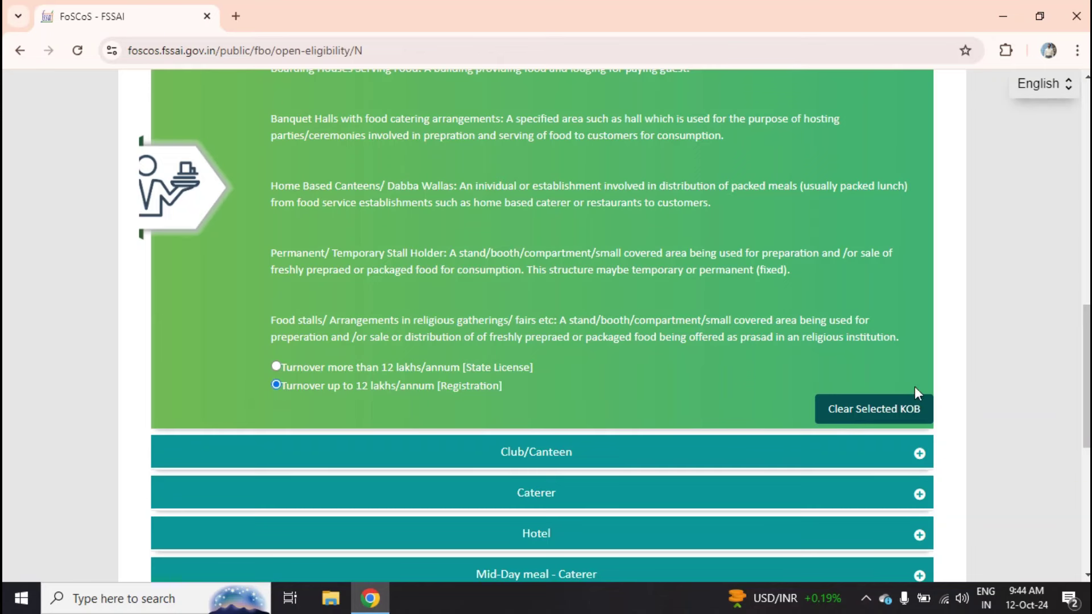
pyautogui.moveTo(1087, 318); pyautogui.dragTo(1086, 247)
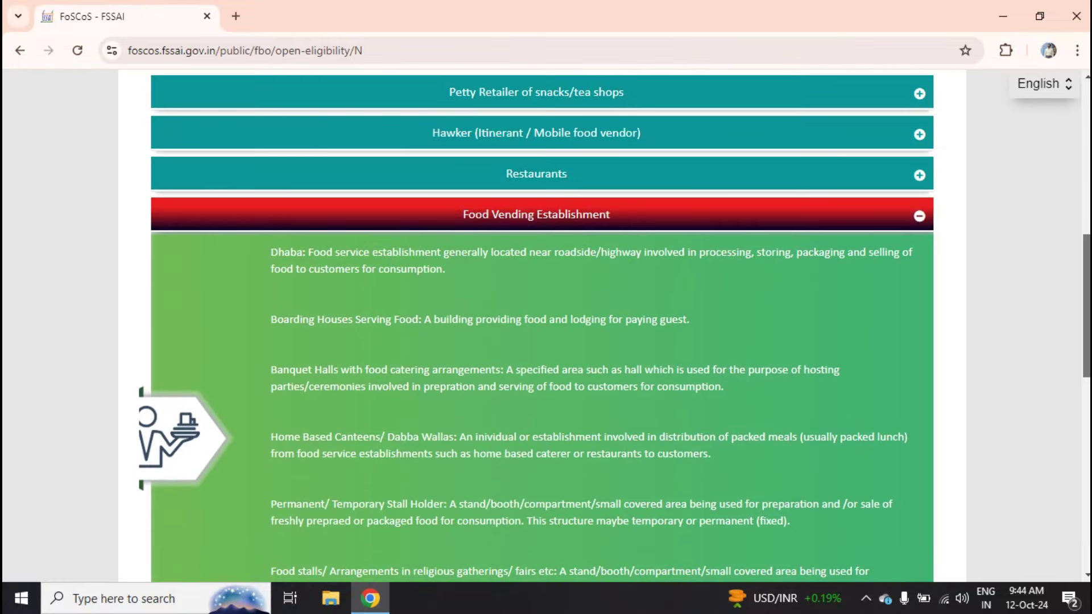
pyautogui.scroll(-5, 756, 421)
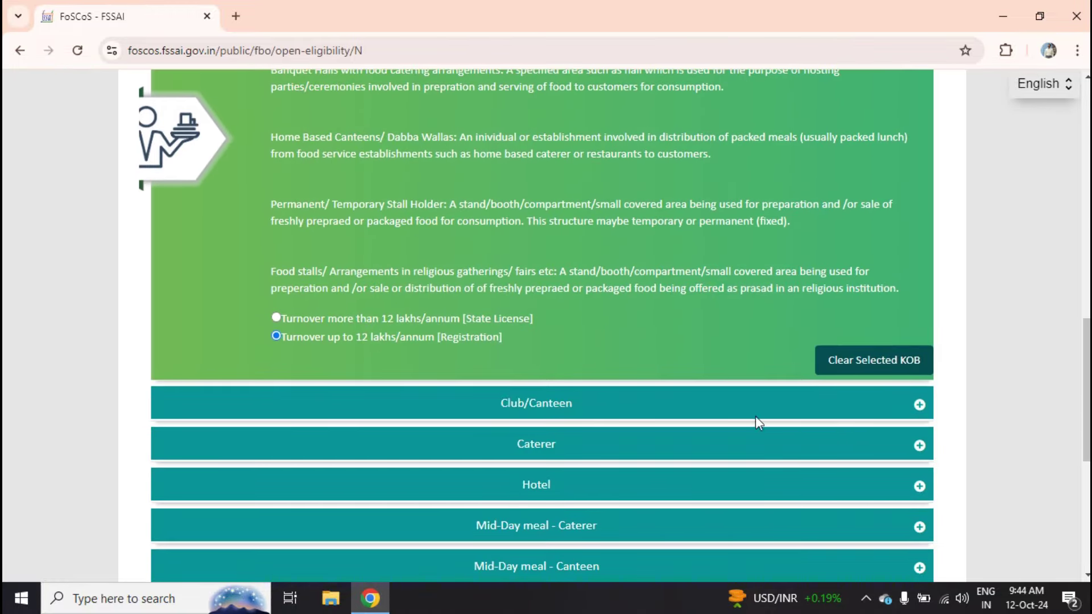
pyautogui.click(557, 397)
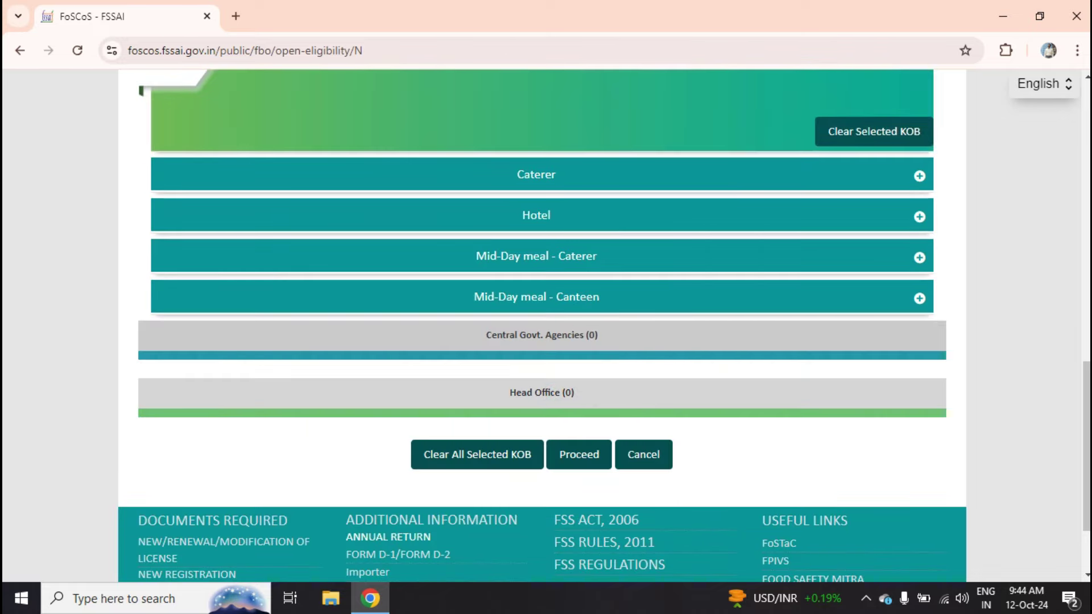
pyautogui.scroll(5, 1087, 314)
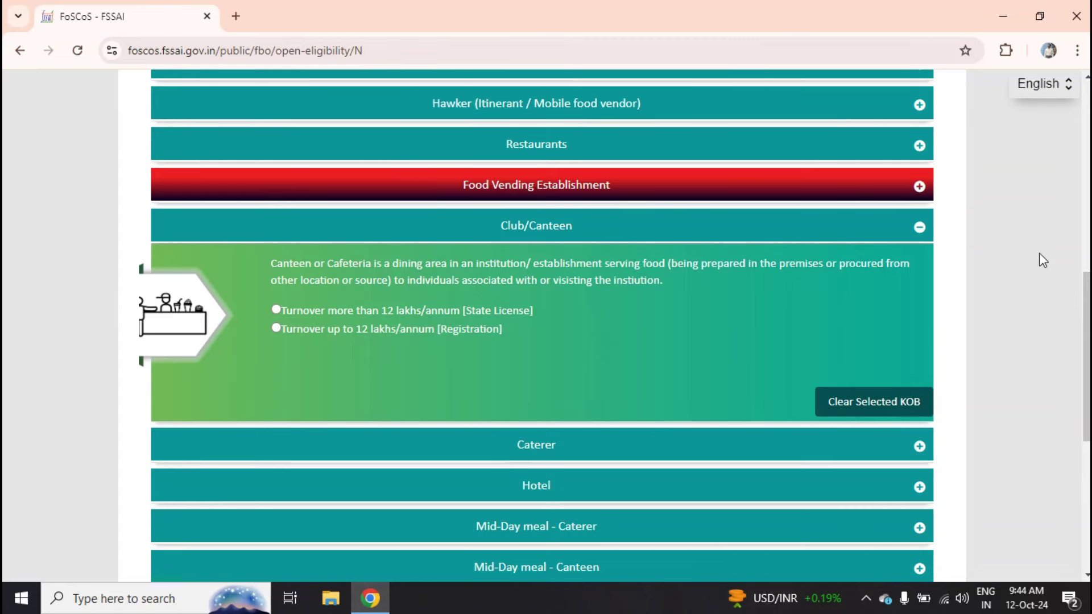
pyautogui.click(277, 329)
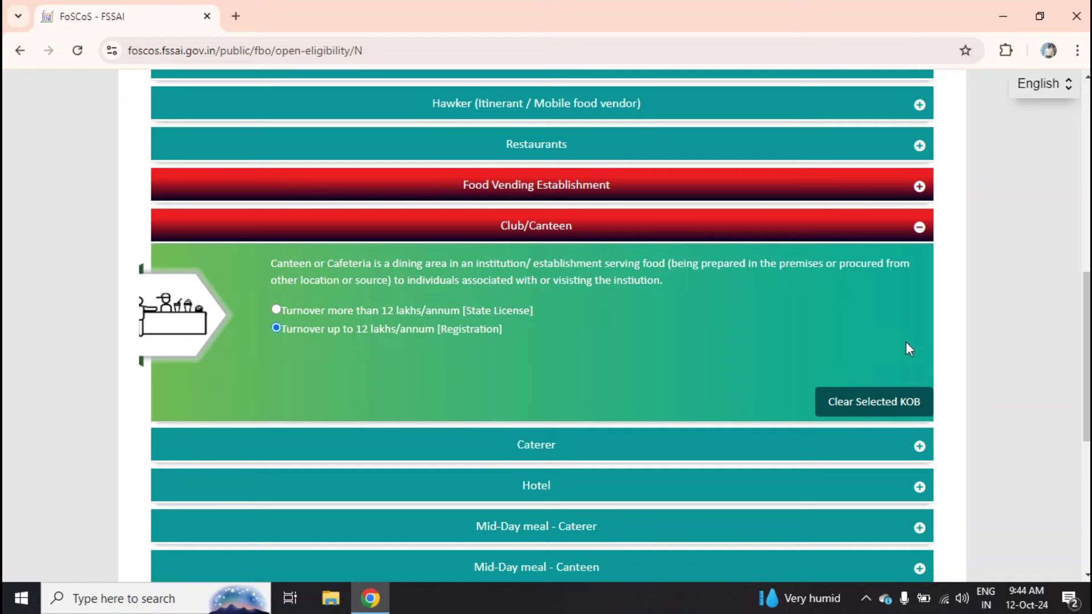
pyautogui.scroll(-7, 1086, 353)
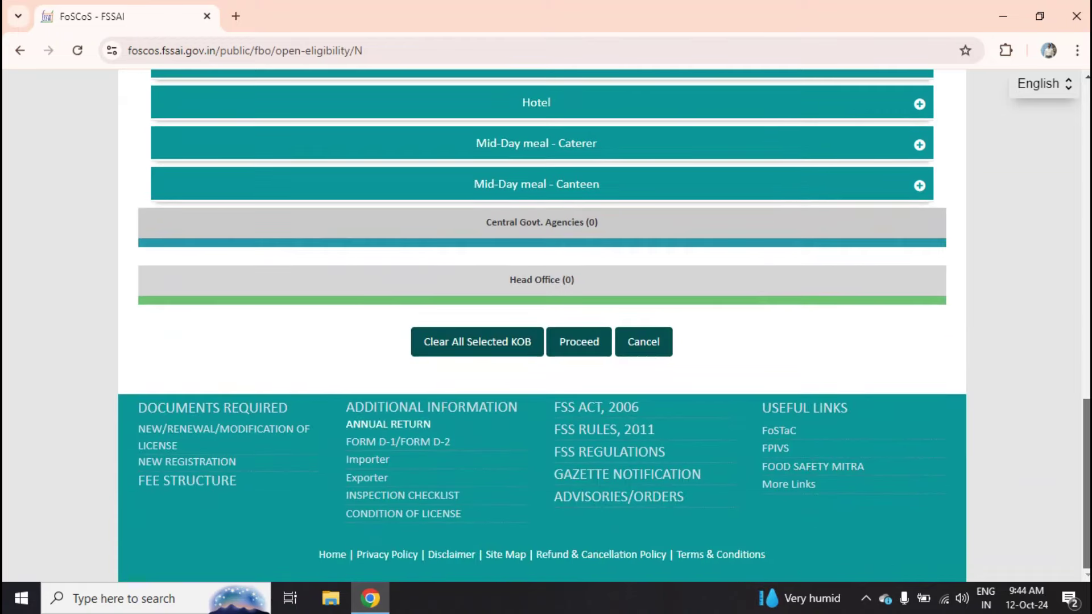
pyautogui.scroll(1, 546, 284)
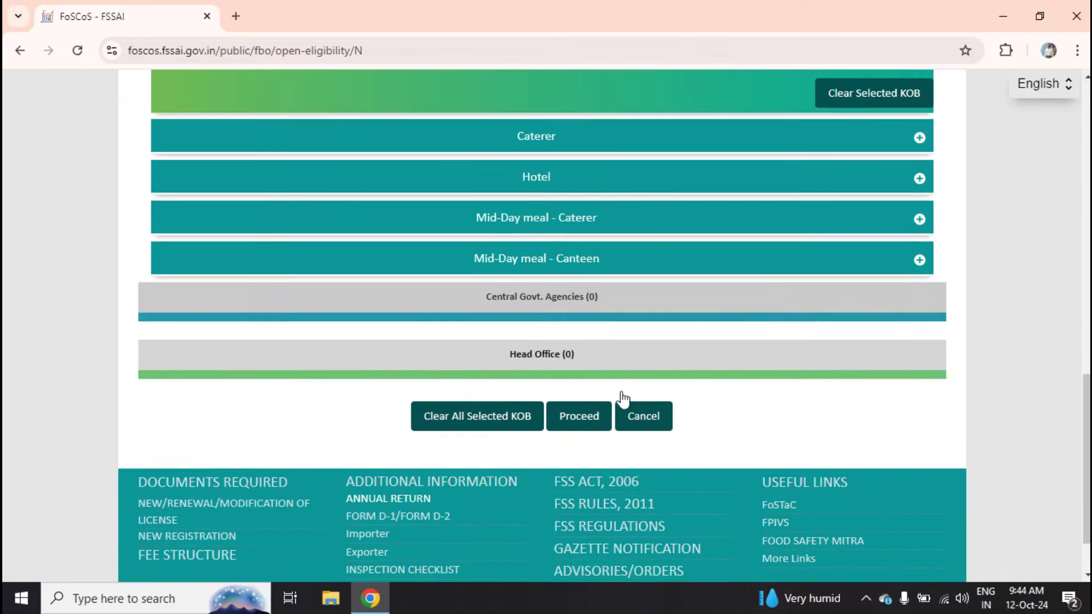
pyautogui.click(590, 422)
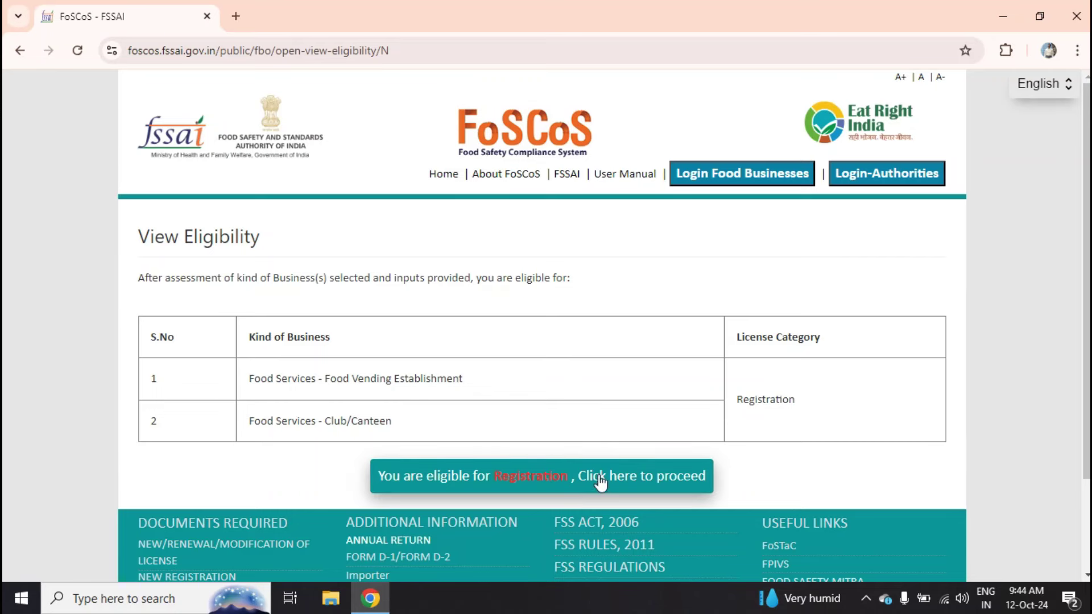
# - Proceed from the eligibility result to the Form A registration certificate application
pyautogui.click(528, 481)
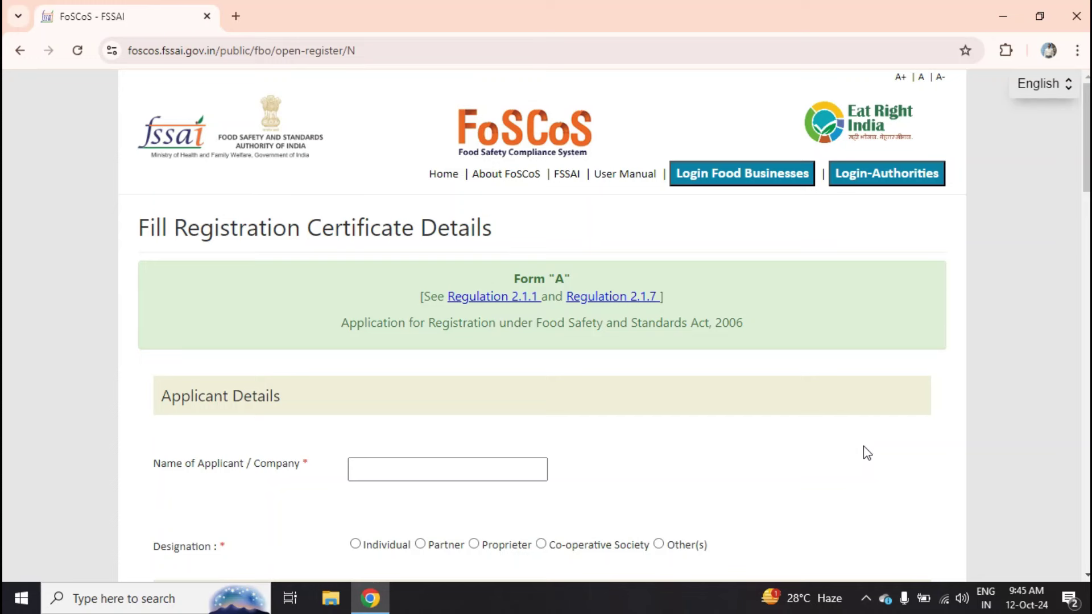
# - Choose Partner as the applicant's designation on Form A
pyautogui.click(421, 543)
pyautogui.scroll(-8, 879, 444)
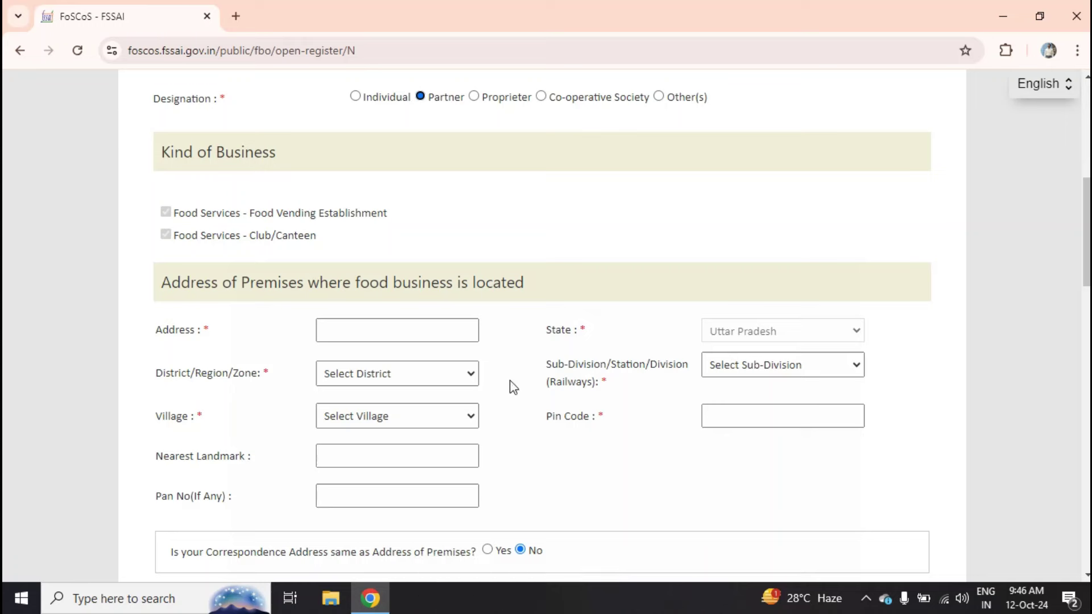
# - Set the premises district to Varanasi and the sub-division to Varanasi Tahsil
pyautogui.click(440, 380)
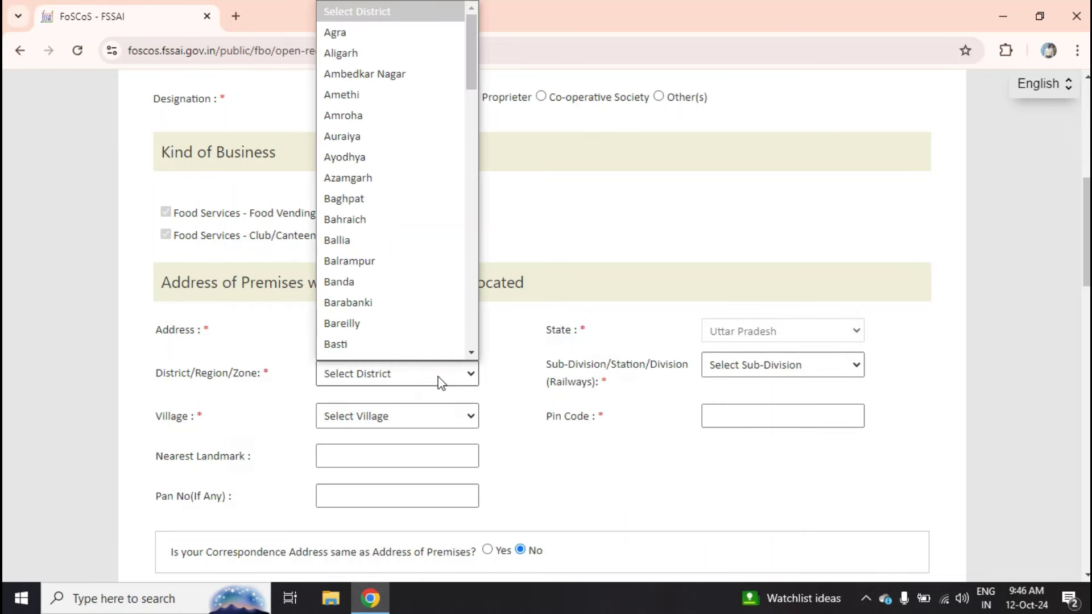
pyautogui.press('v')
pyautogui.press('Return')
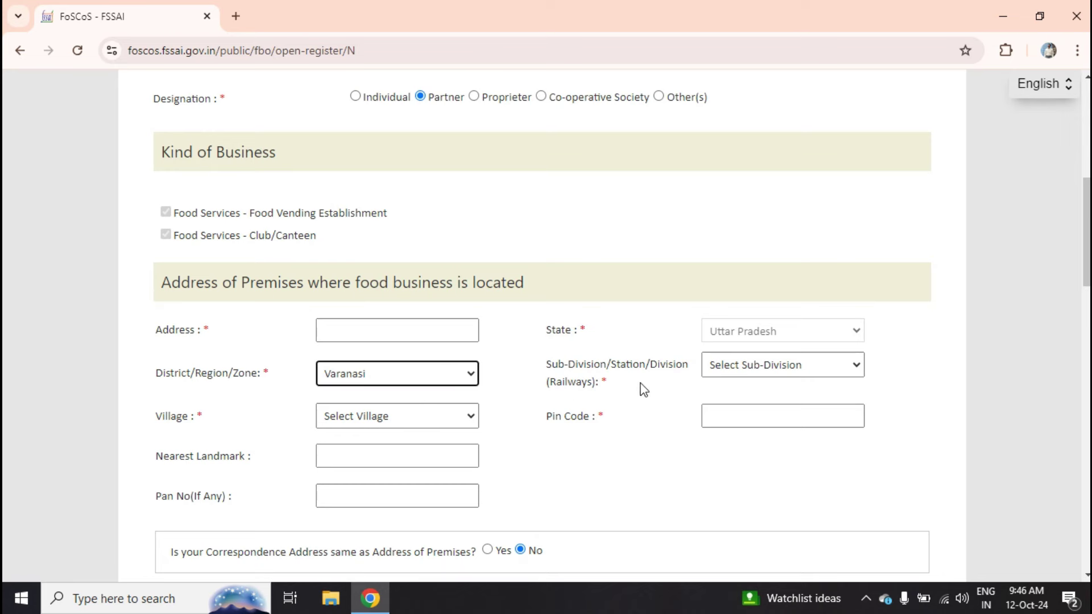
pyautogui.click(720, 370)
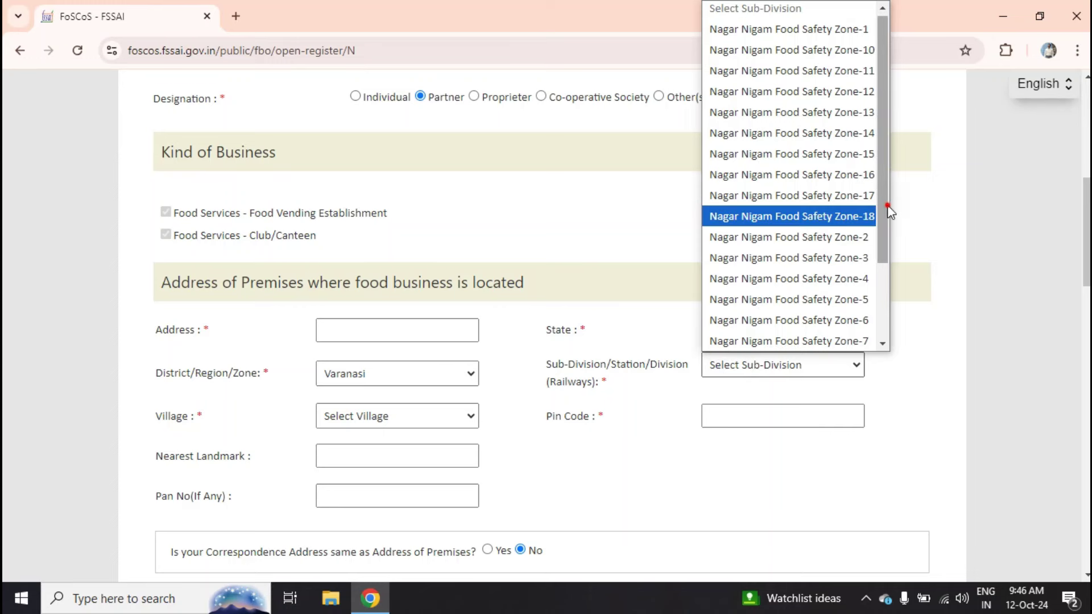
pyautogui.scroll(-1, 890, 256)
pyautogui.moveTo(891, 254); pyautogui.dragTo(879, 301)
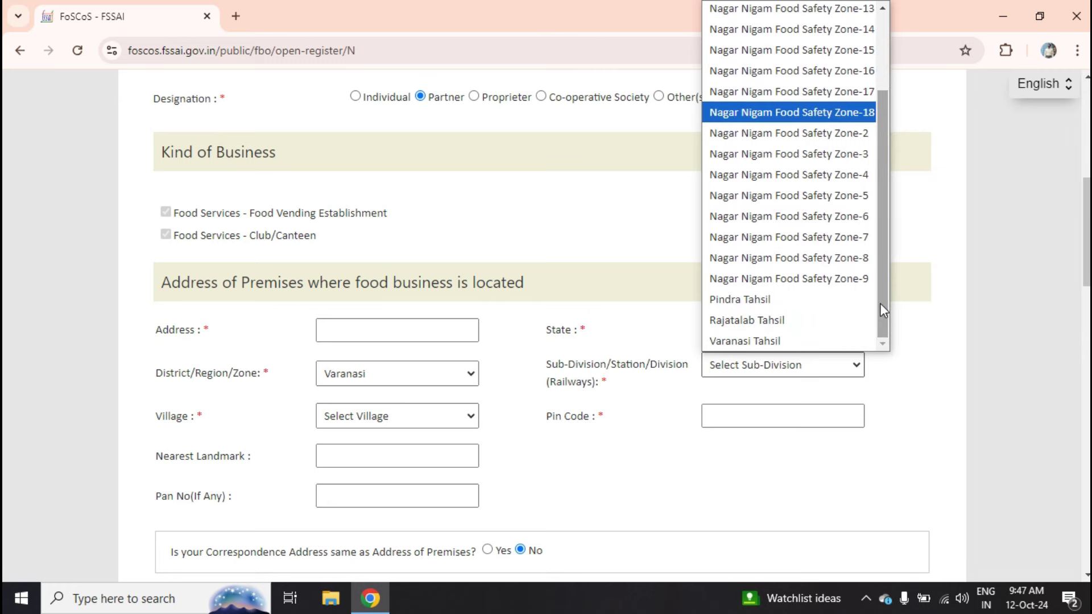
pyautogui.click(773, 347)
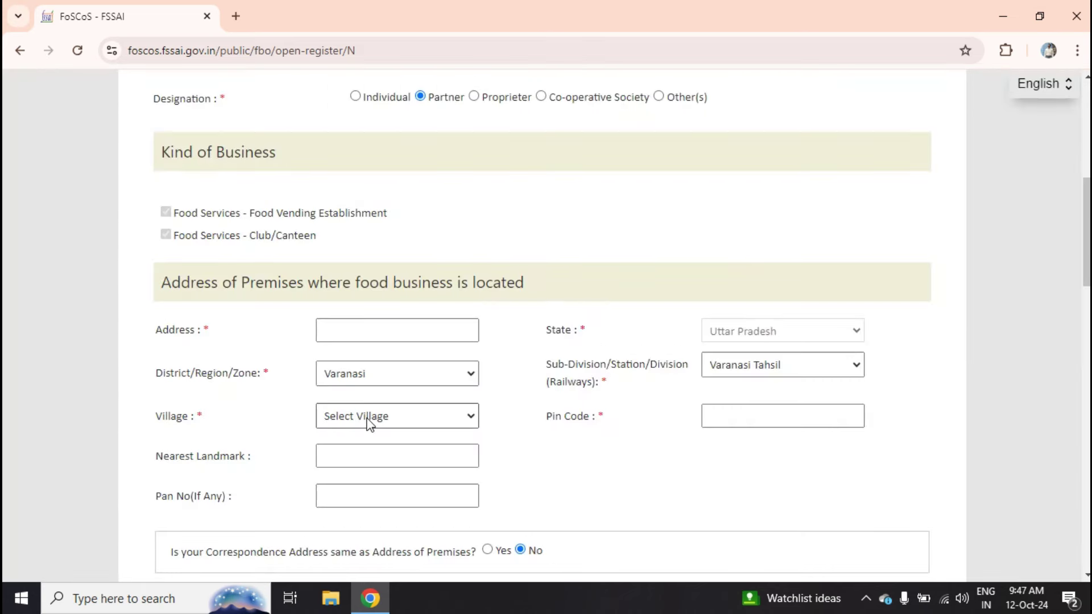
# - Select Varanasi (CB) as the premises village
pyautogui.click(384, 421)
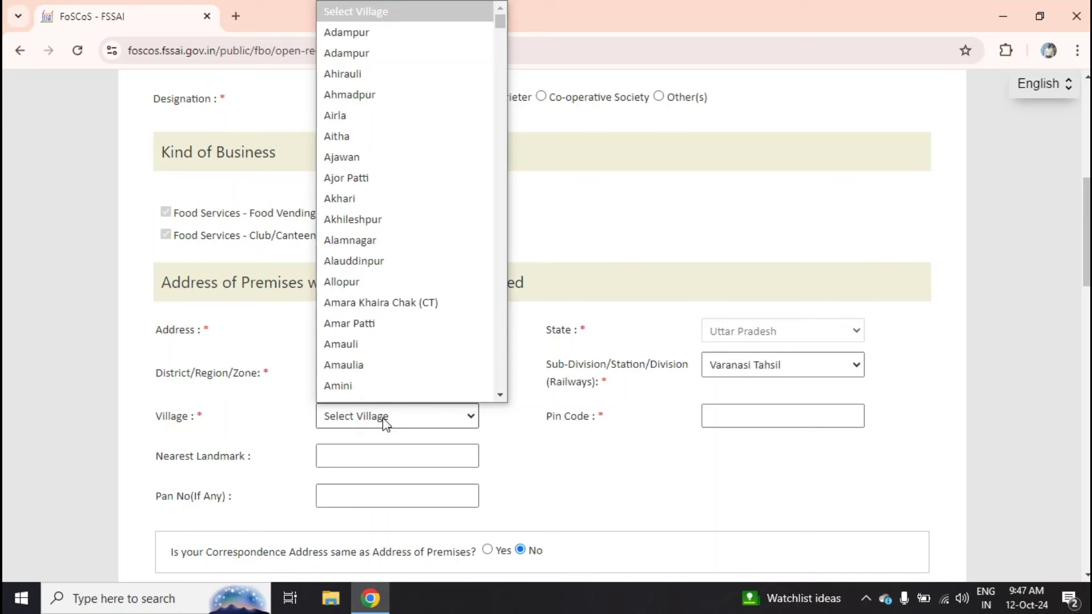
pyautogui.write('suv')
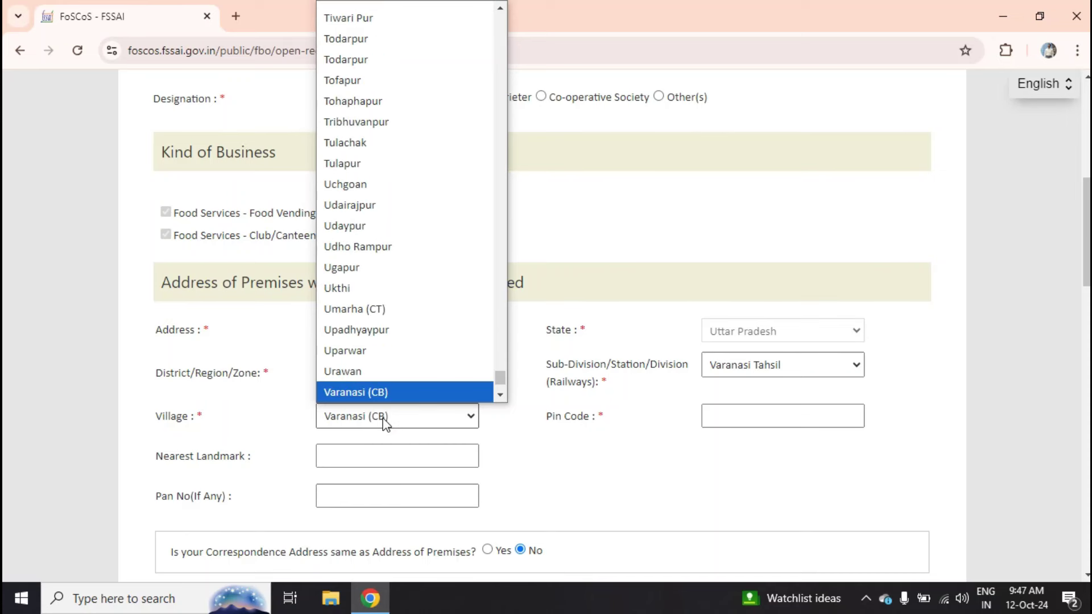
pyautogui.press('Down')
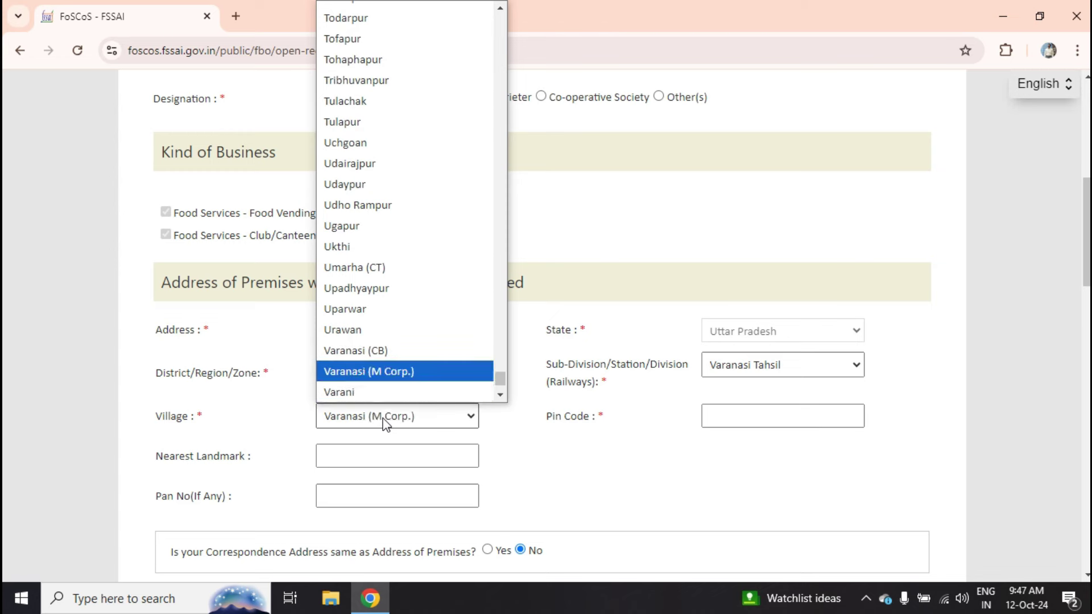
pyautogui.press('Up')
pyautogui.press('Return')
pyautogui.click(646, 427)
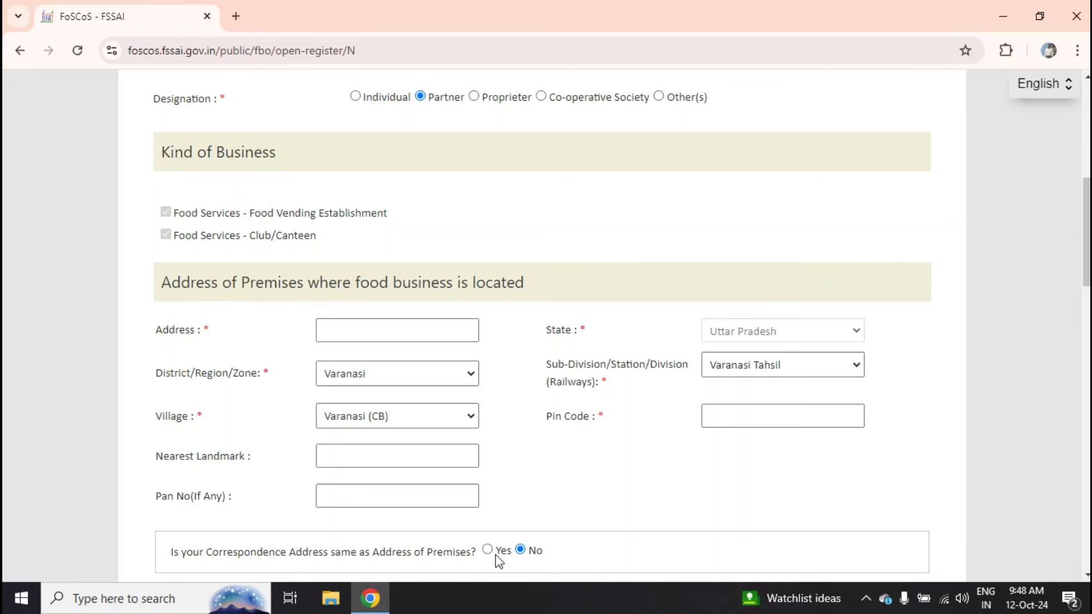
# - Set the correspondence state to Uttar Pradesh and the district to Varanasi
pyautogui.scroll(-8, 496, 554)
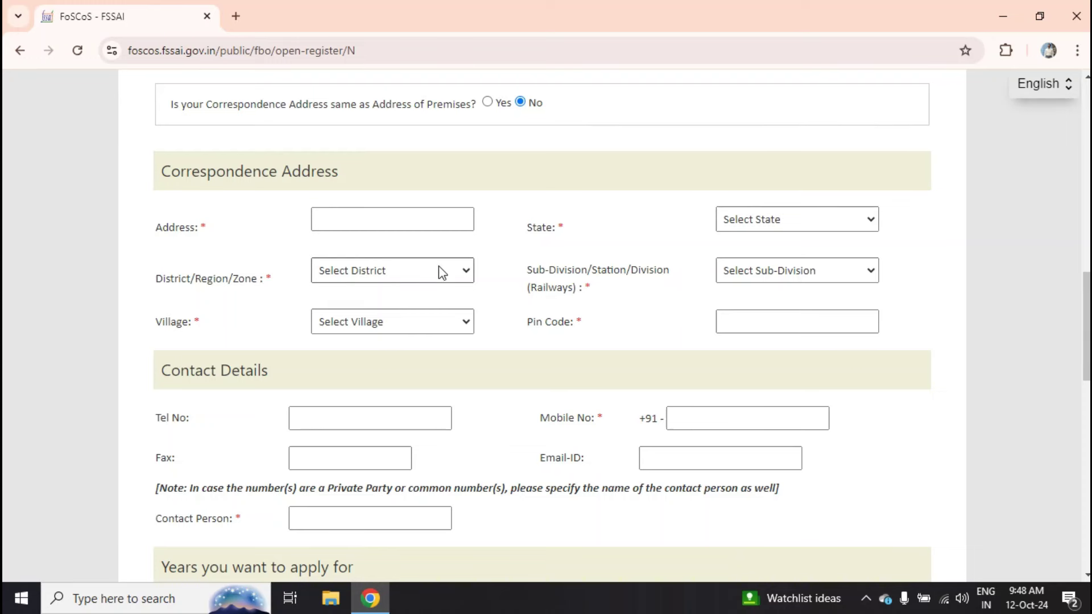
pyautogui.click(772, 226)
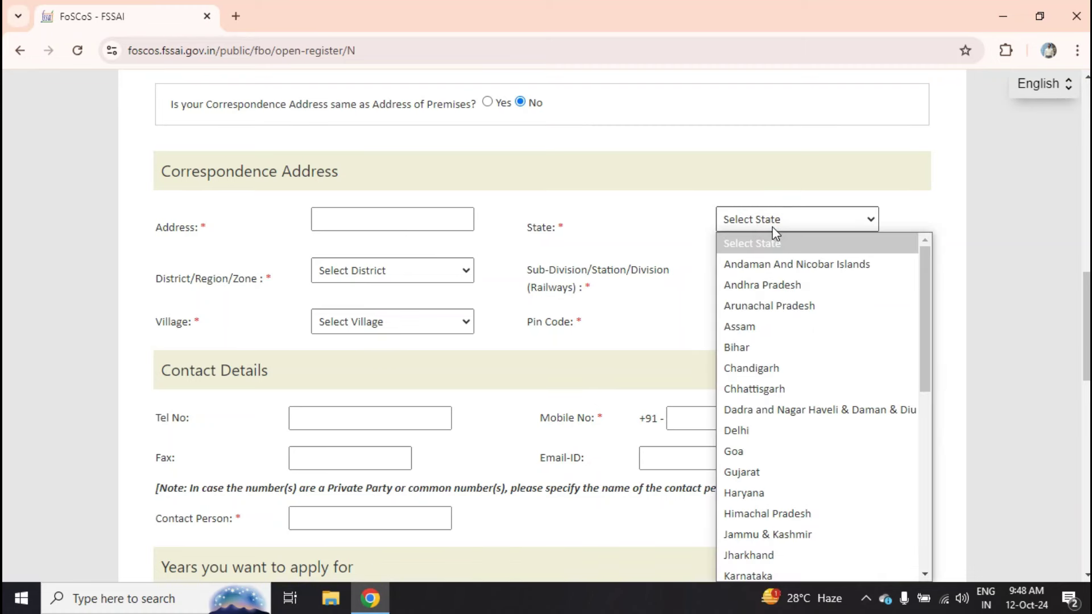
pyautogui.press('u')
pyautogui.press('Down')
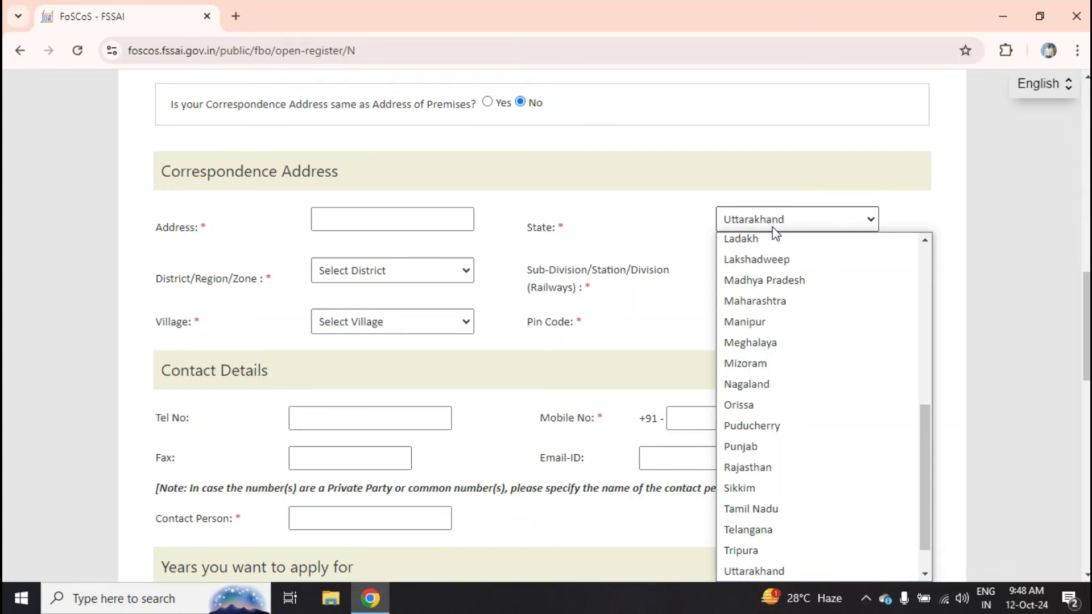
pyautogui.press('Return')
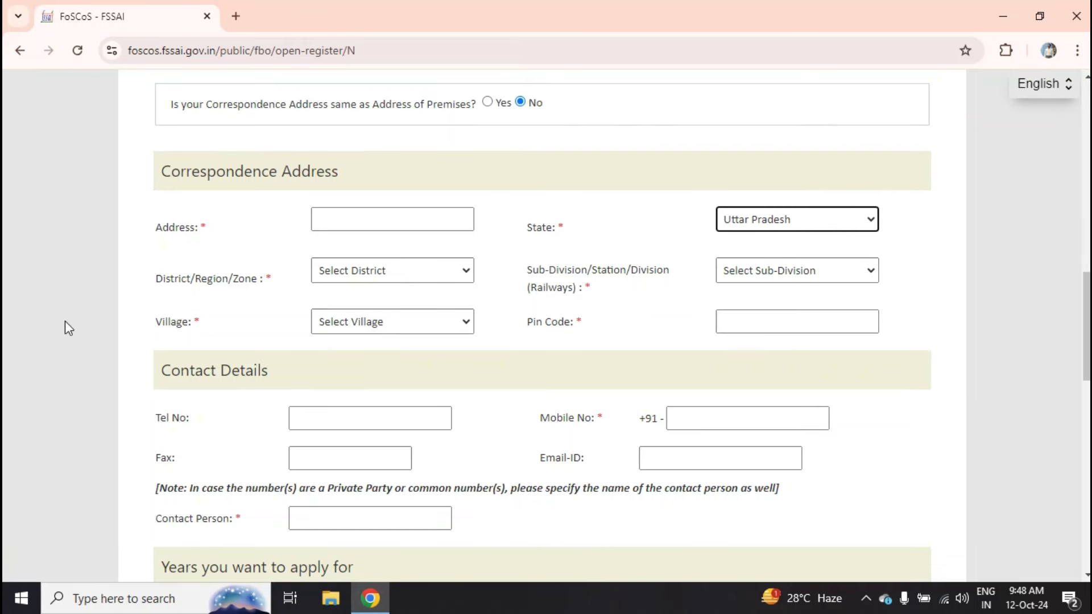
pyautogui.click(384, 278)
pyautogui.press('v')
pyautogui.press('Return')
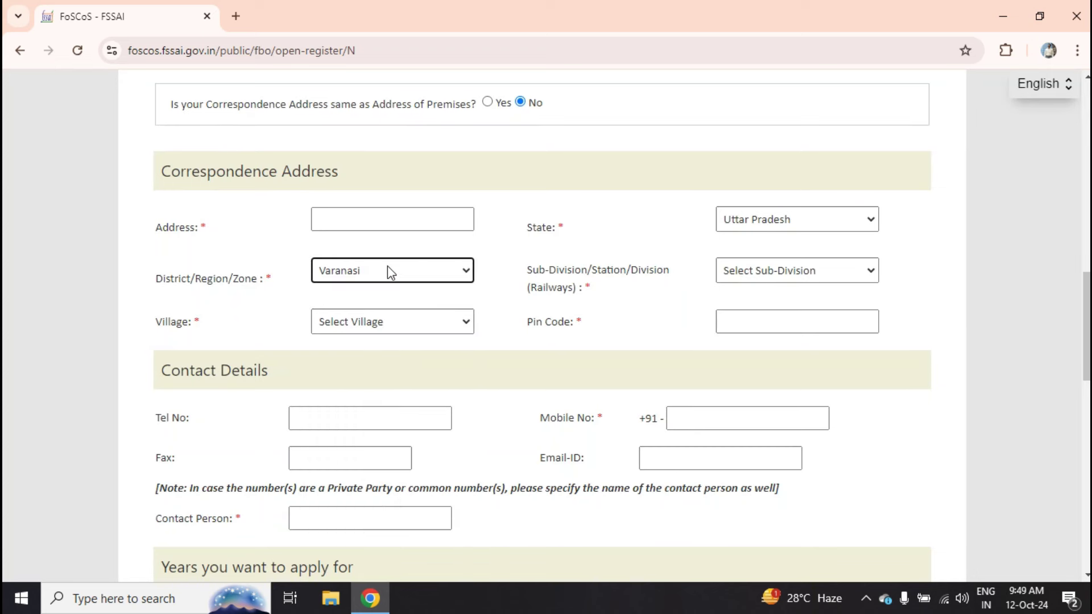
# - Set the correspondence sub-division to Varanasi Tahsil and the village to Varanasi (CB)
pyautogui.click(778, 286)
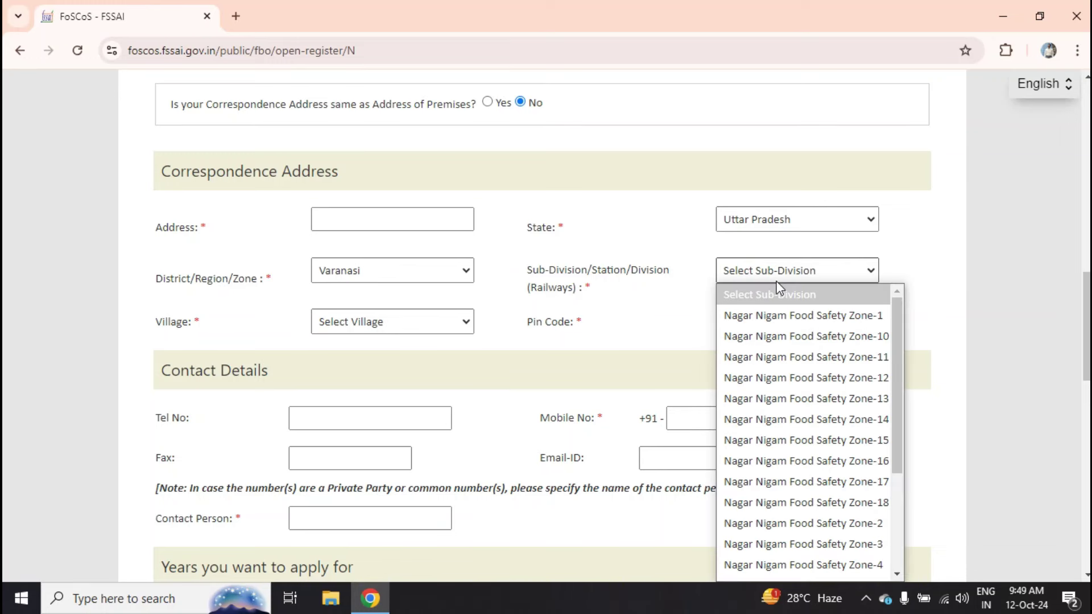
pyautogui.press('v')
pyautogui.press('Return')
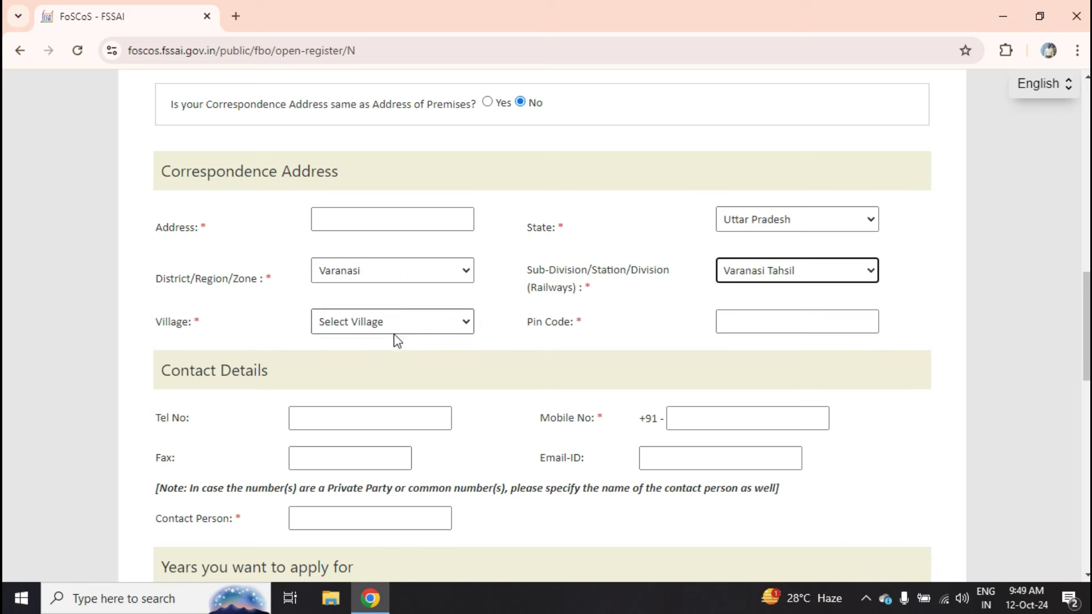
pyautogui.click(378, 328)
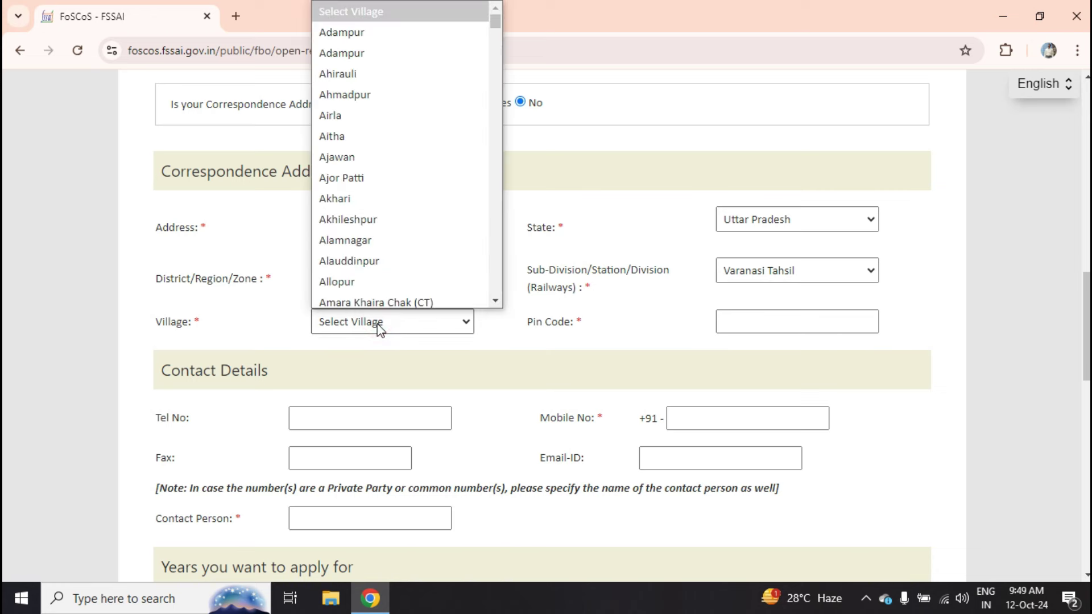
pyautogui.press('v')
pyautogui.press('Return')
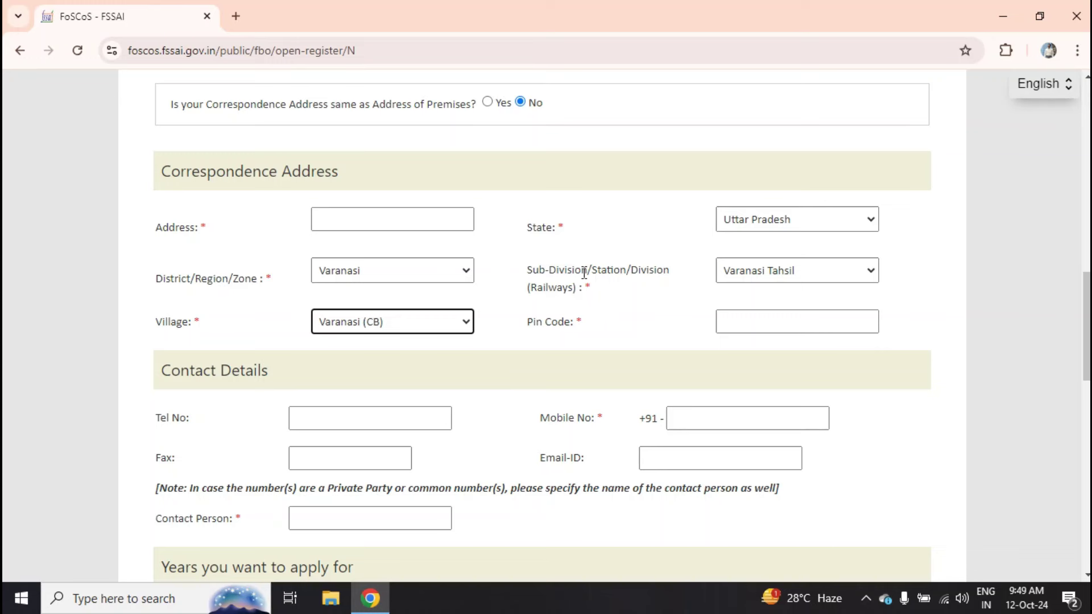
pyautogui.press('Up')
pyautogui.click(417, 331)
pyautogui.press('Down')
pyautogui.press('Down')
pyautogui.press('Down')
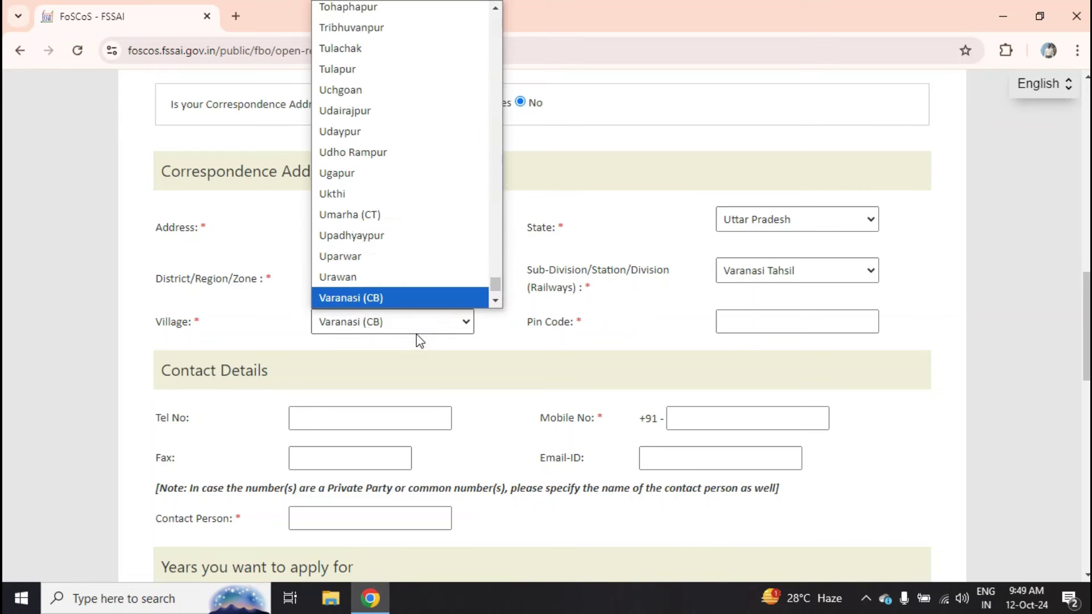
pyautogui.press('Return')
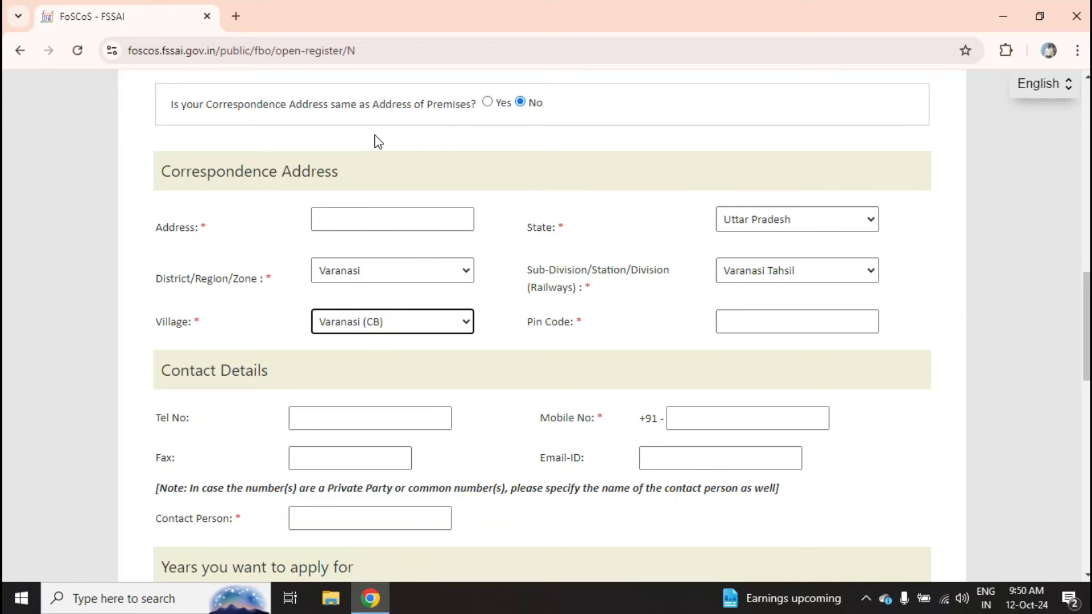
pyautogui.click(427, 419)
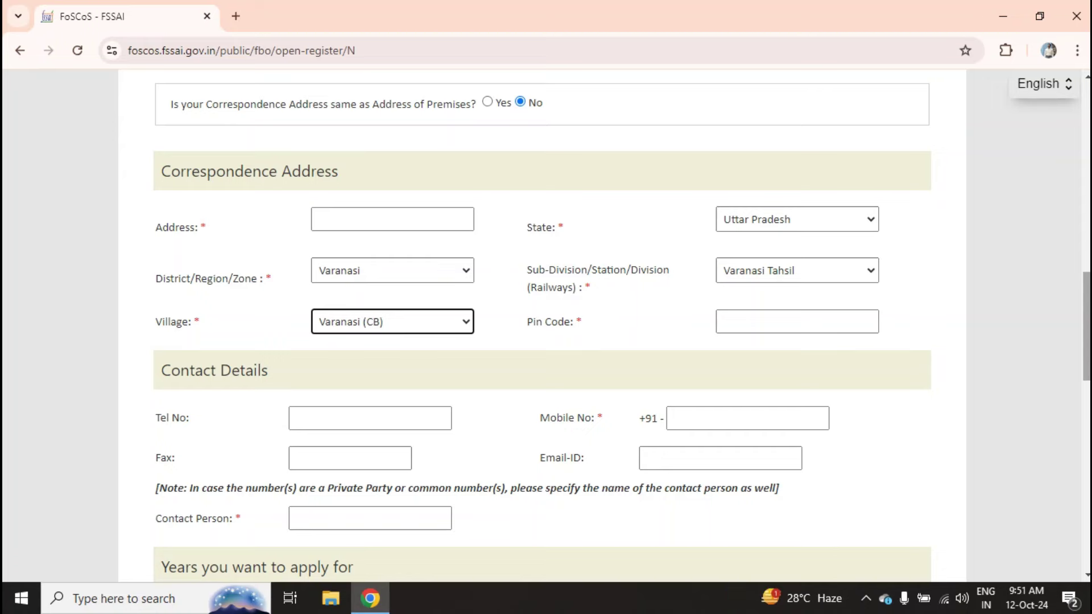
# - Fill Name of Applicant / Company with the saved business name from autofill
pyautogui.scroll(20, 606, 325)
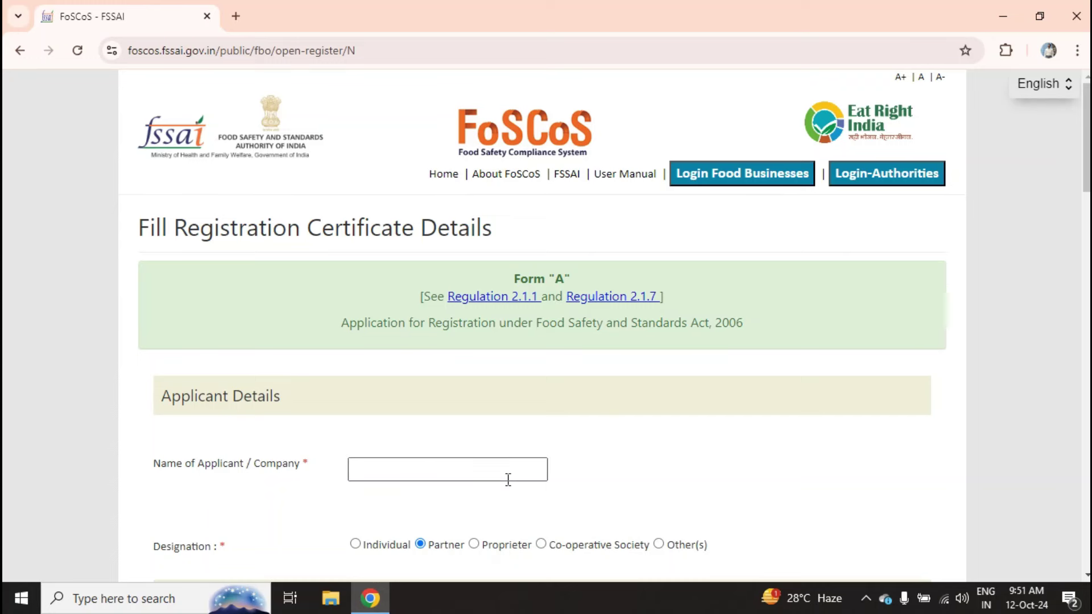
pyautogui.click(501, 476)
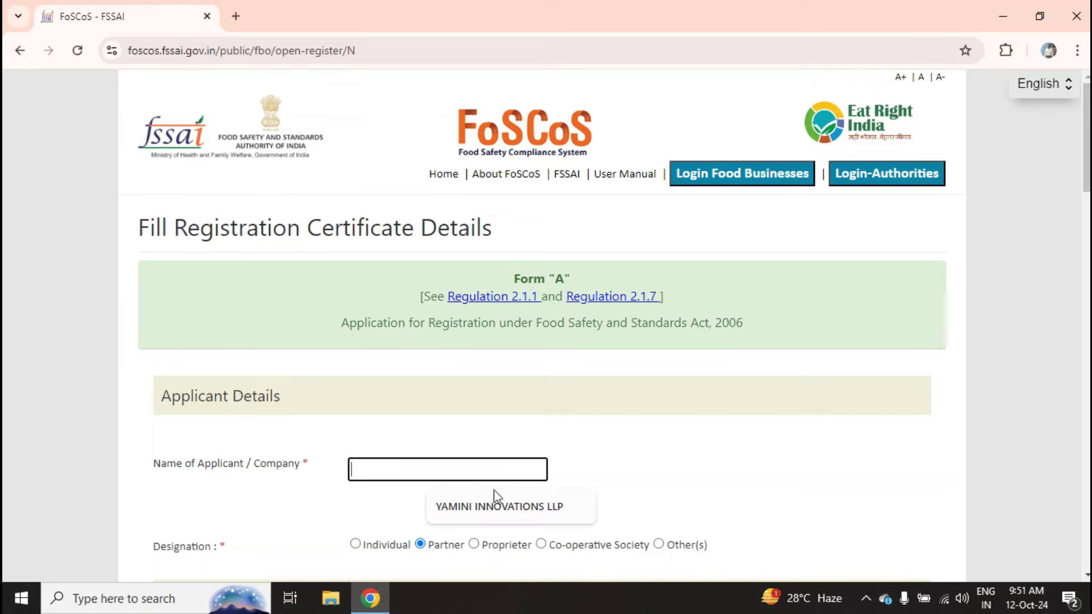
pyautogui.click(496, 505)
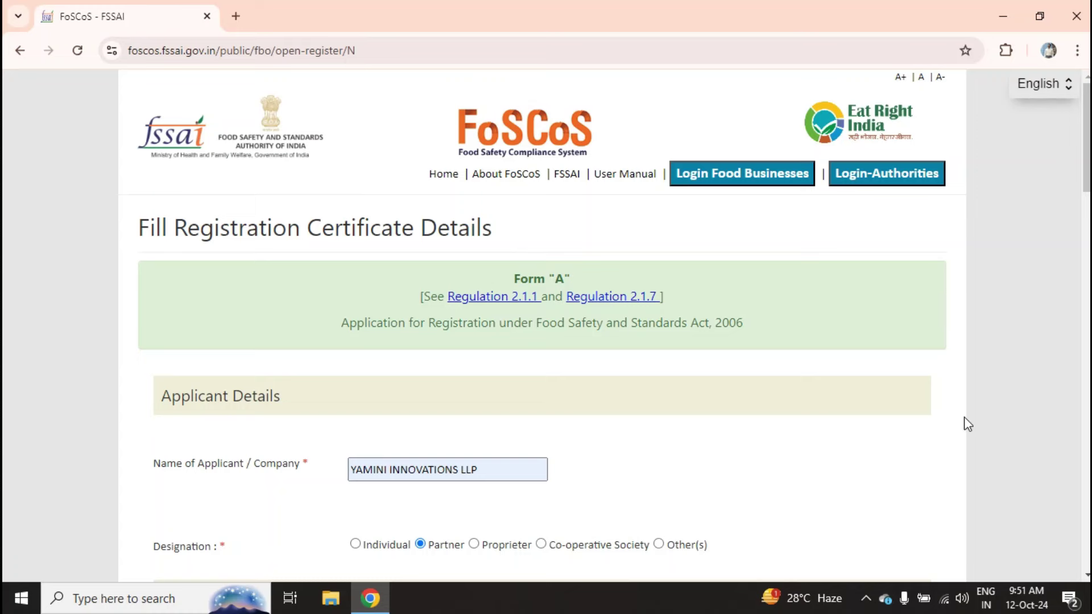
pyautogui.scroll(-15, 974, 418)
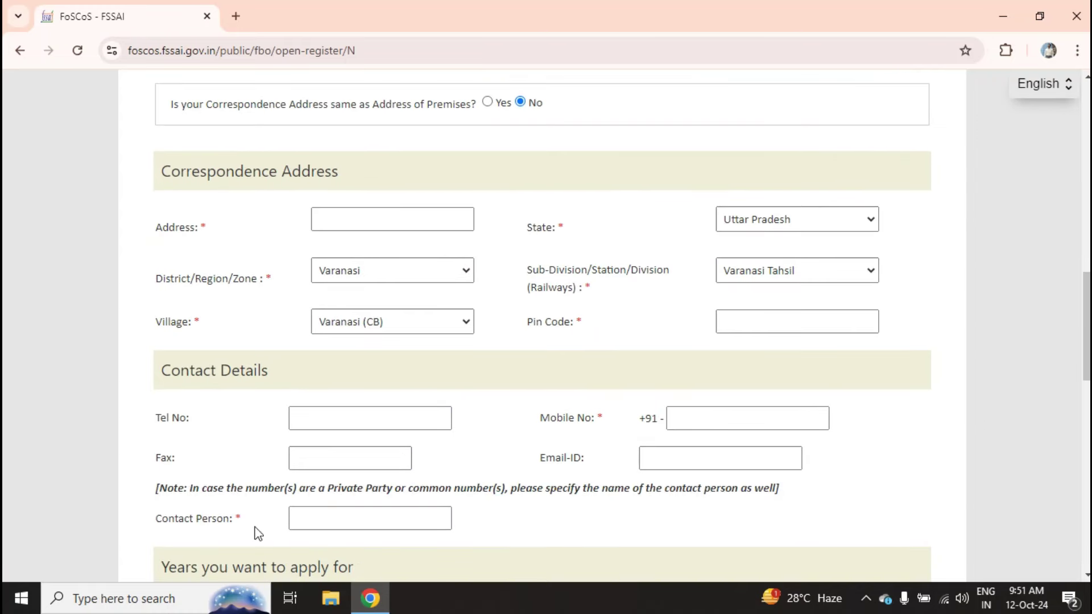
# - Enter the contact person's full name using the browser's autofill suggestion
pyautogui.click(314, 521)
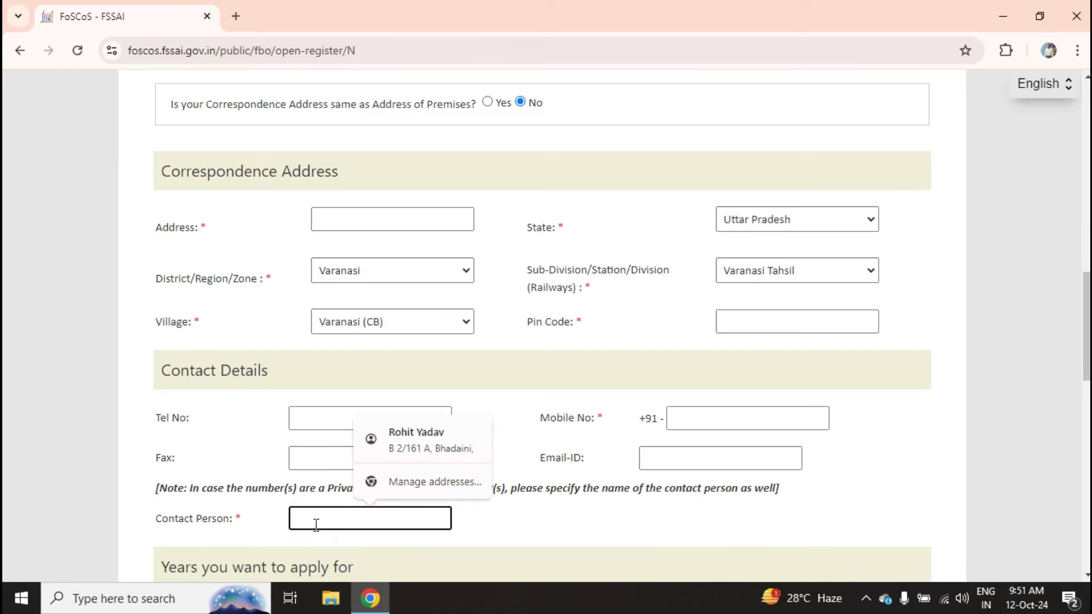
pyautogui.press('Escape')
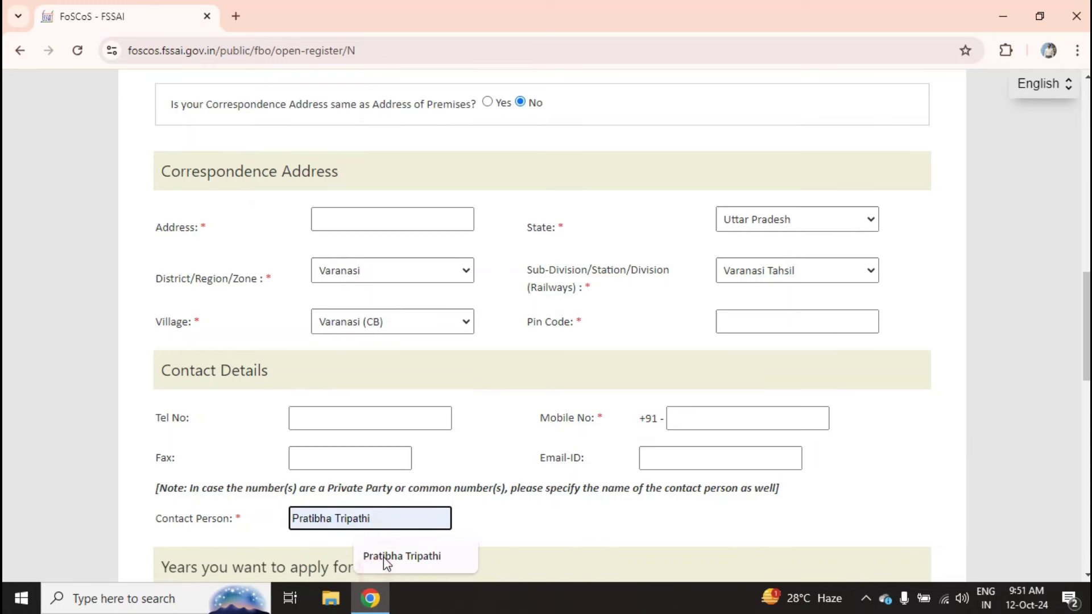
pyautogui.click(383, 560)
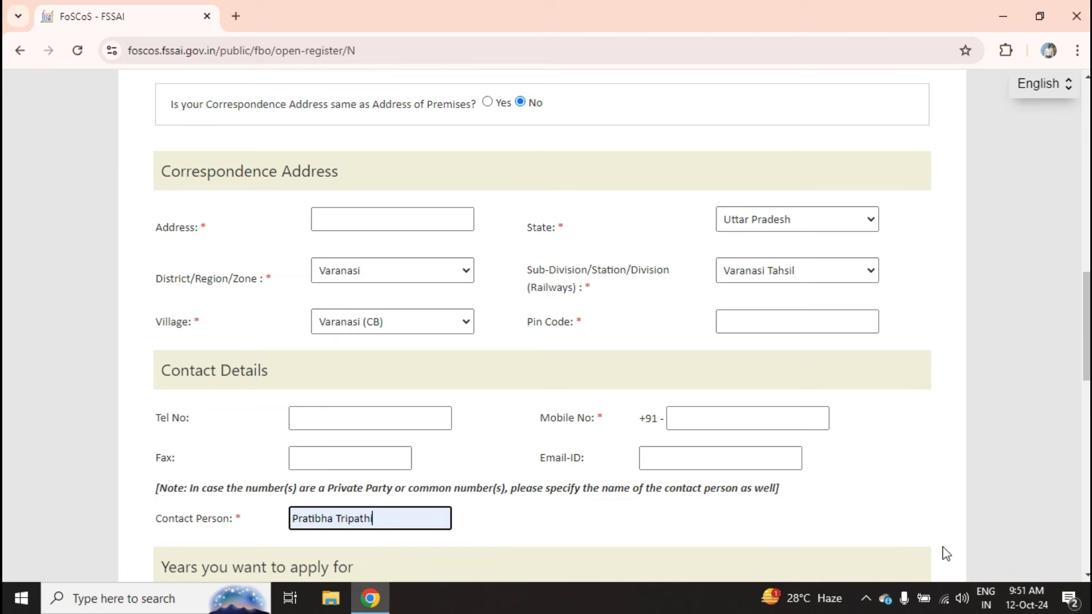
pyautogui.click(1068, 463)
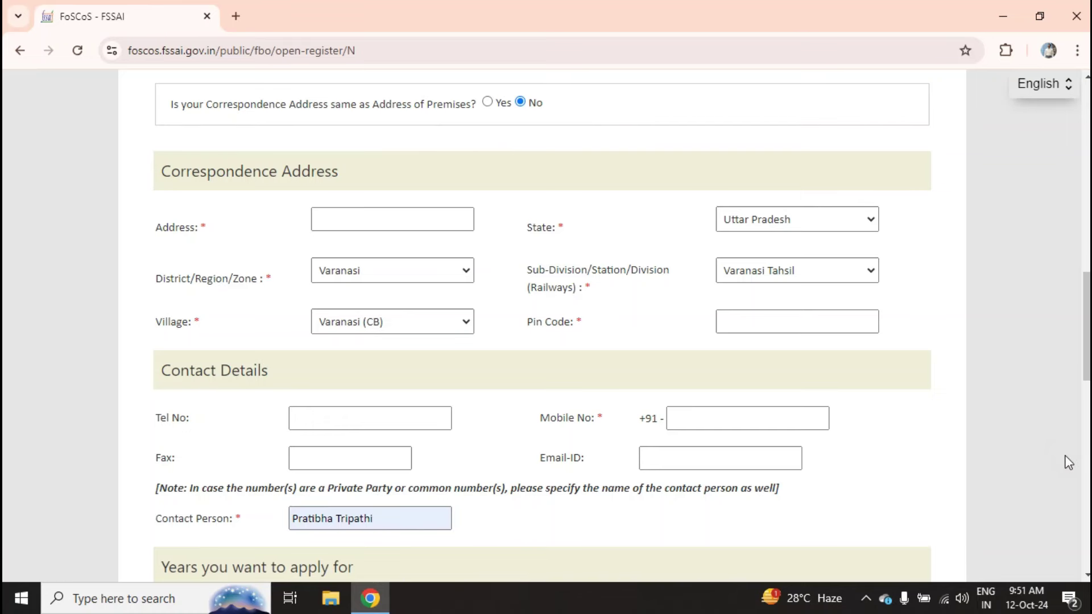
pyautogui.scroll(-8, 1069, 462)
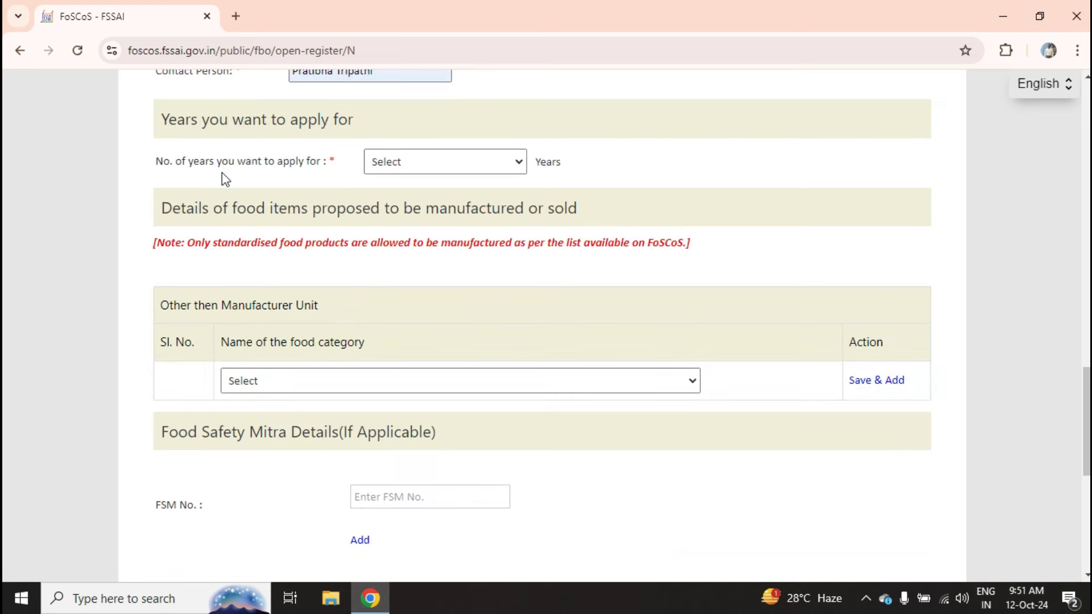
# - Set the number of years to 1 and open the food category list
pyautogui.click(391, 164)
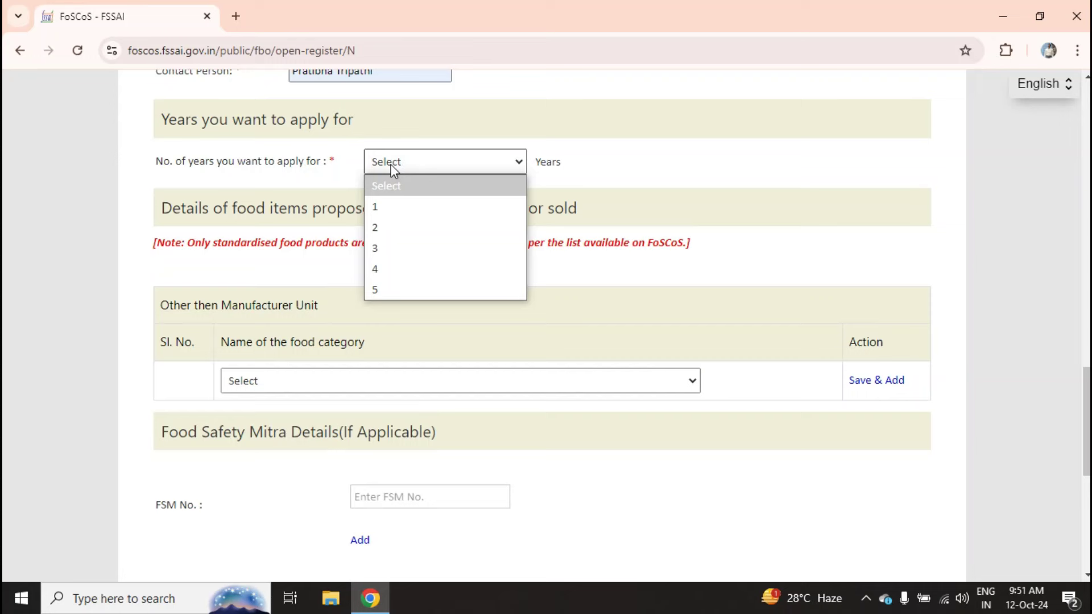
pyautogui.press('Down')
pyautogui.press('Return')
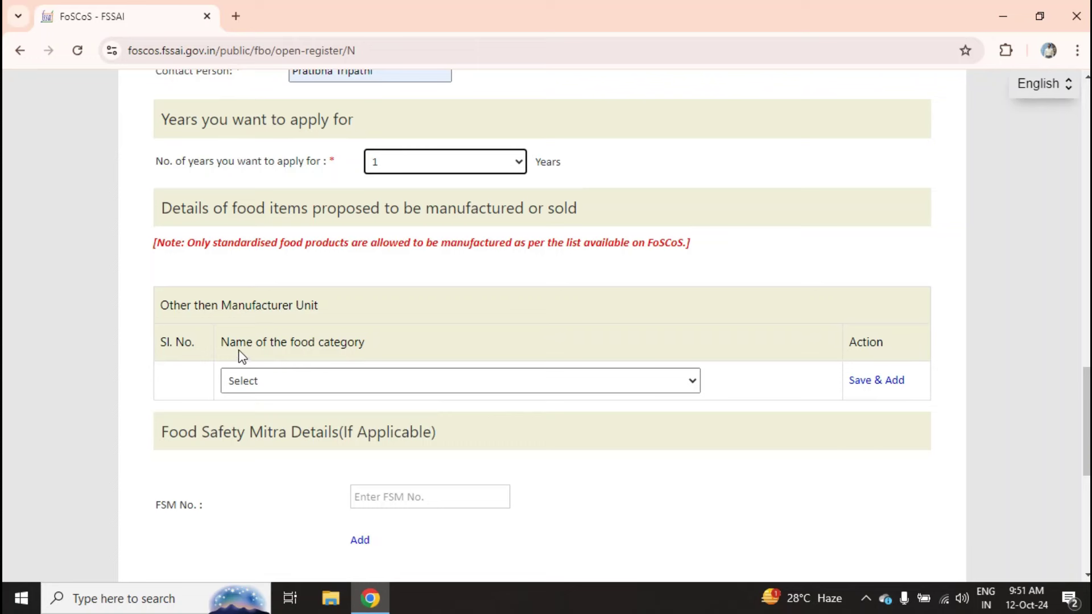
pyautogui.click(531, 378)
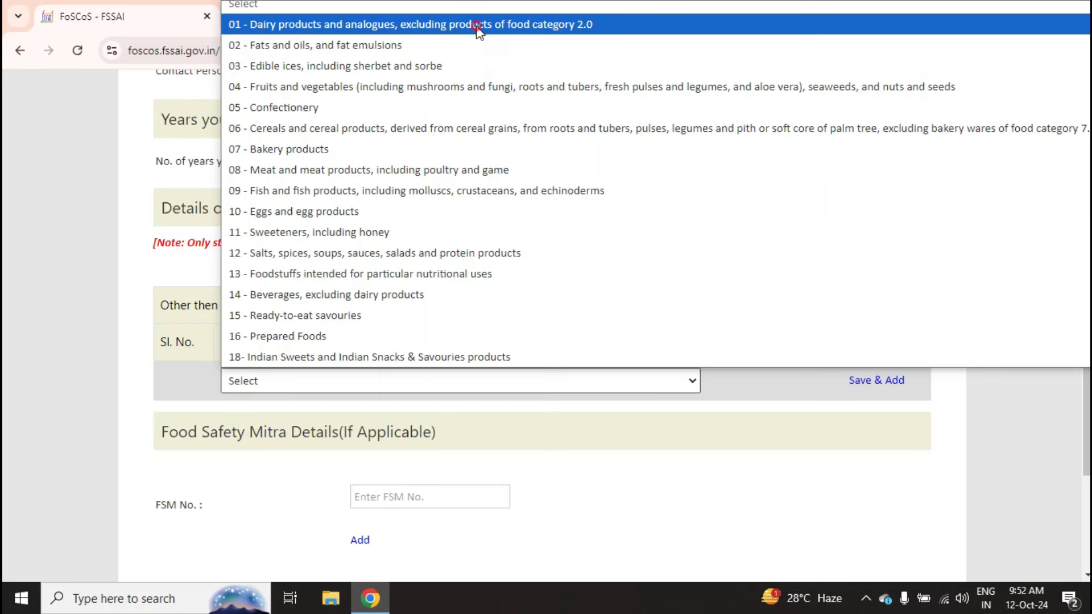
# - Add food categories 01 Dairy products, 16 Prepared Foods and 15 Ready-to-eat savouries, answering electric power No
pyautogui.click(476, 26)
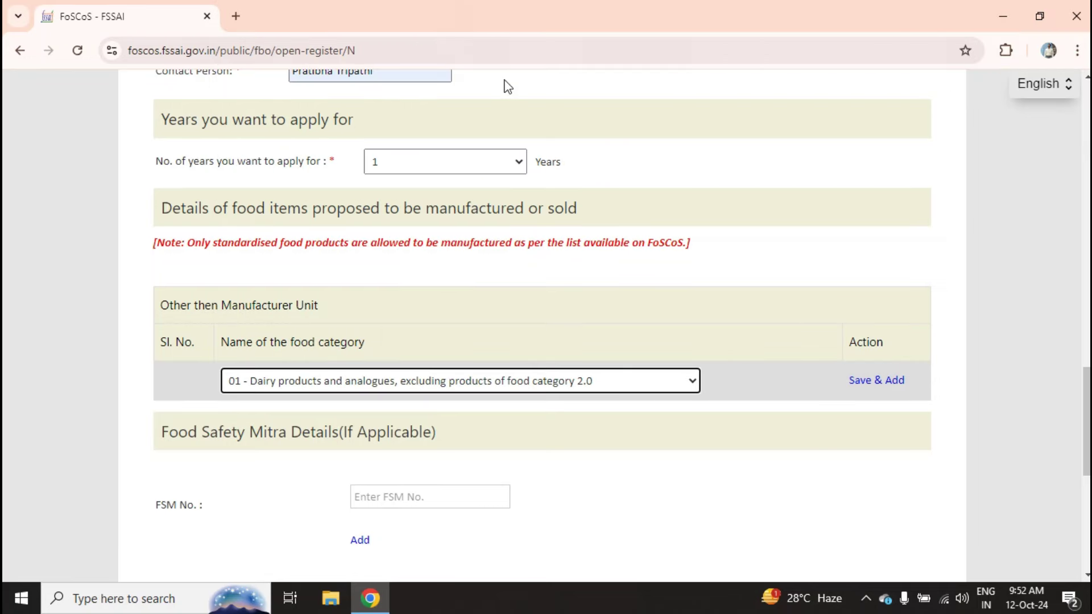
pyautogui.click(880, 382)
pyautogui.click(576, 413)
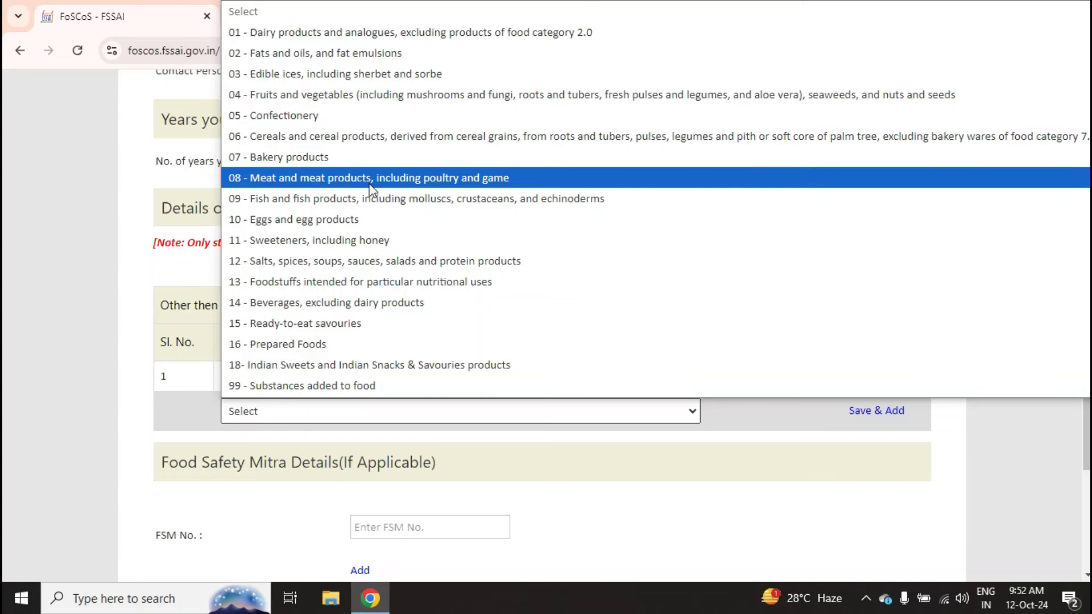
pyautogui.click(387, 345)
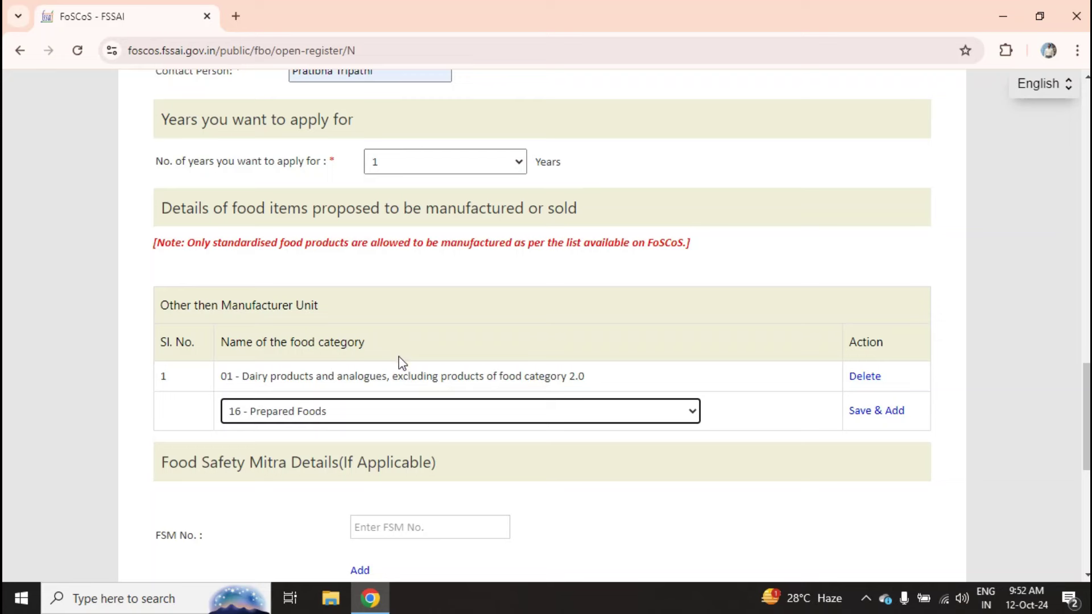
pyautogui.click(871, 412)
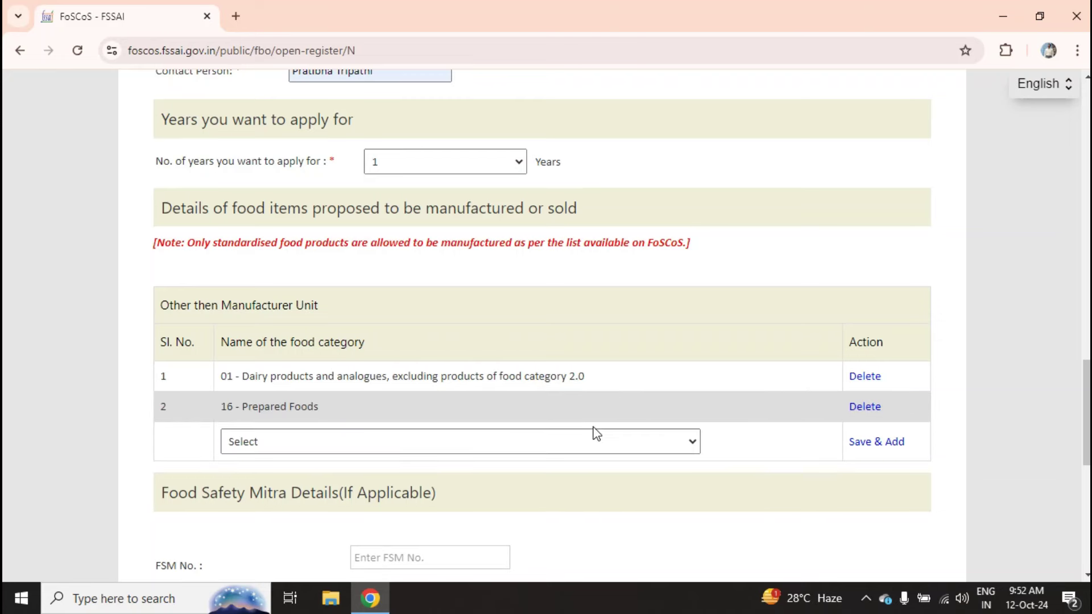
pyautogui.click(571, 442)
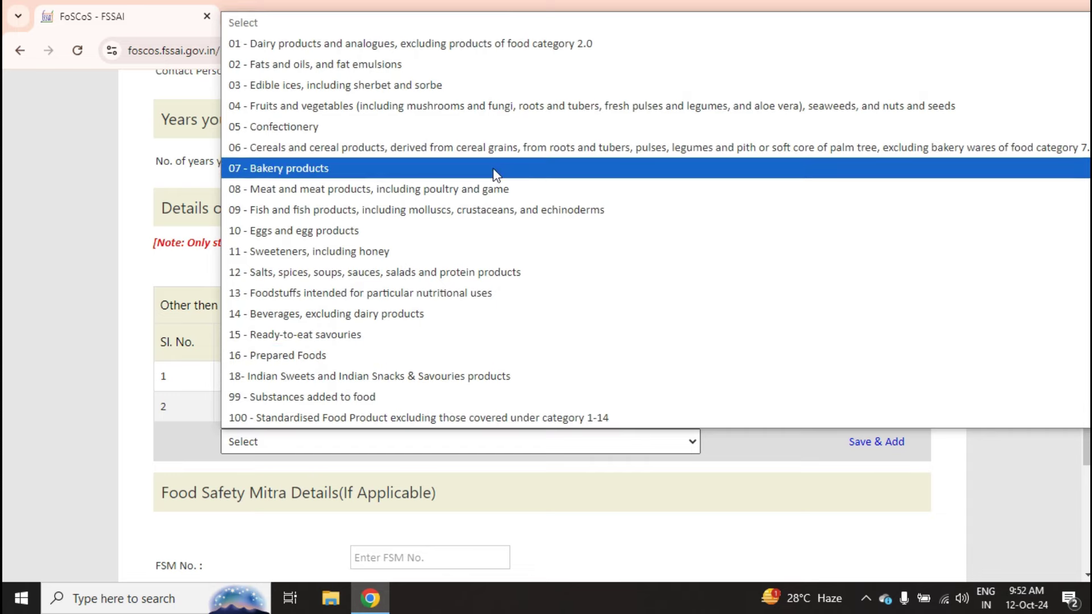
pyautogui.click(346, 335)
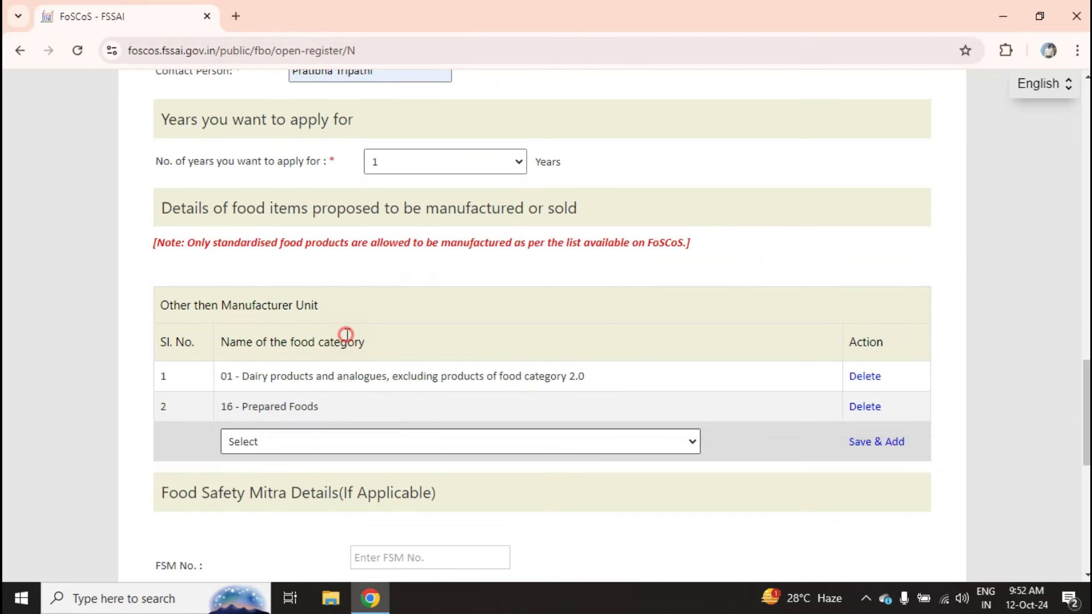
pyautogui.click(878, 441)
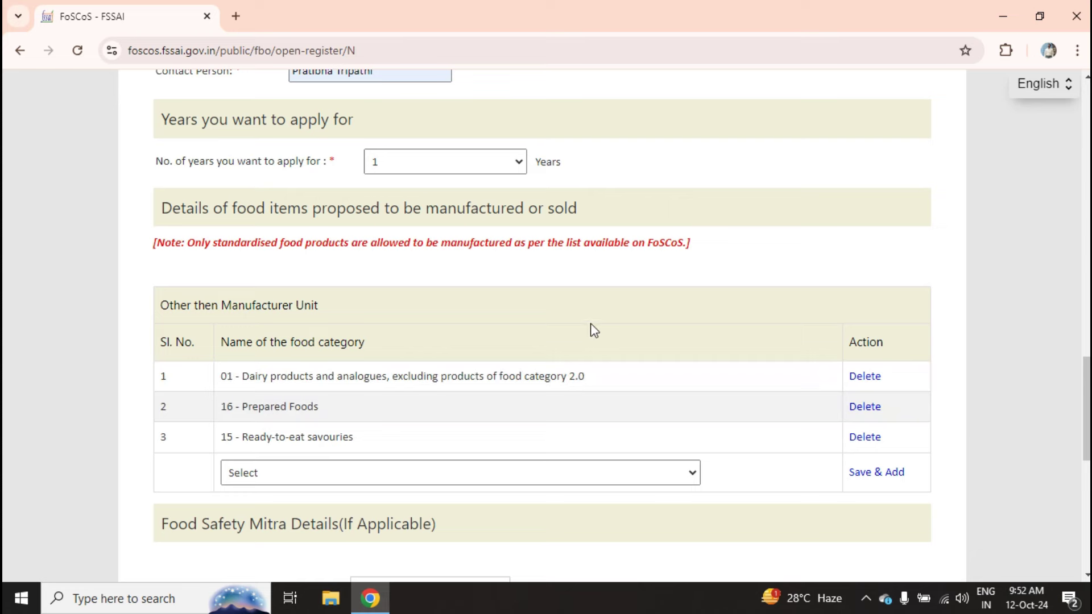
pyautogui.click(1033, 340)
pyautogui.scroll(-8, 1033, 339)
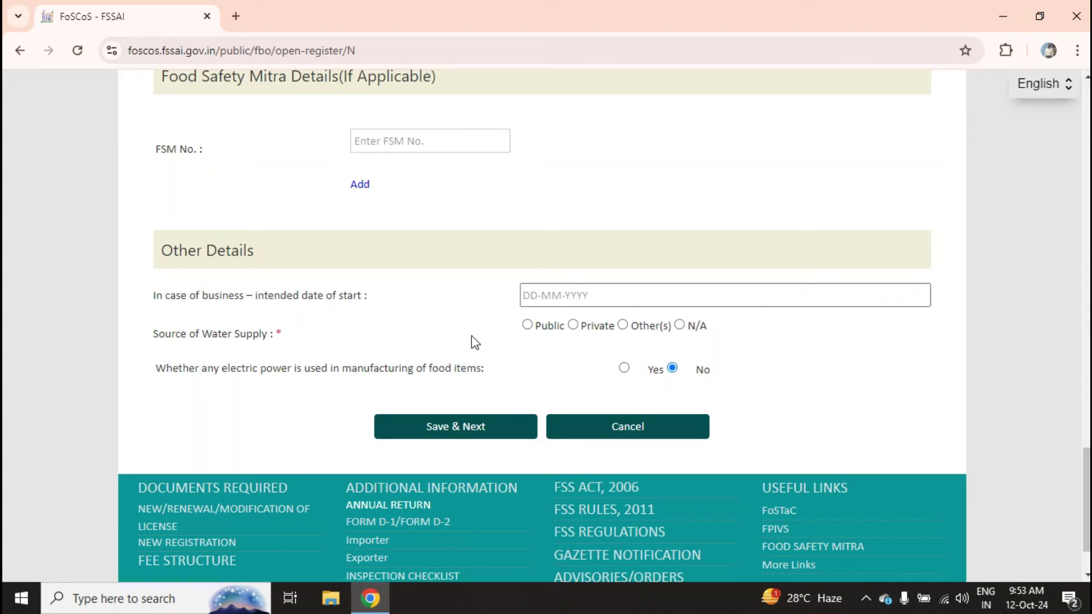
# - Pick 1 November 2024 as the intended business start date
pyautogui.click(542, 304)
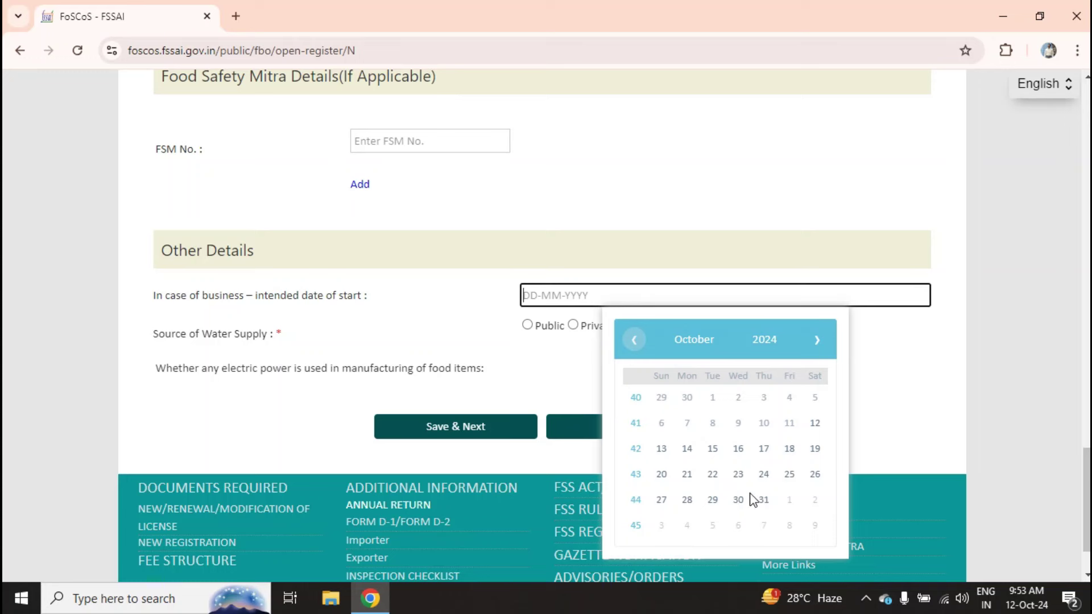
pyautogui.click(817, 340)
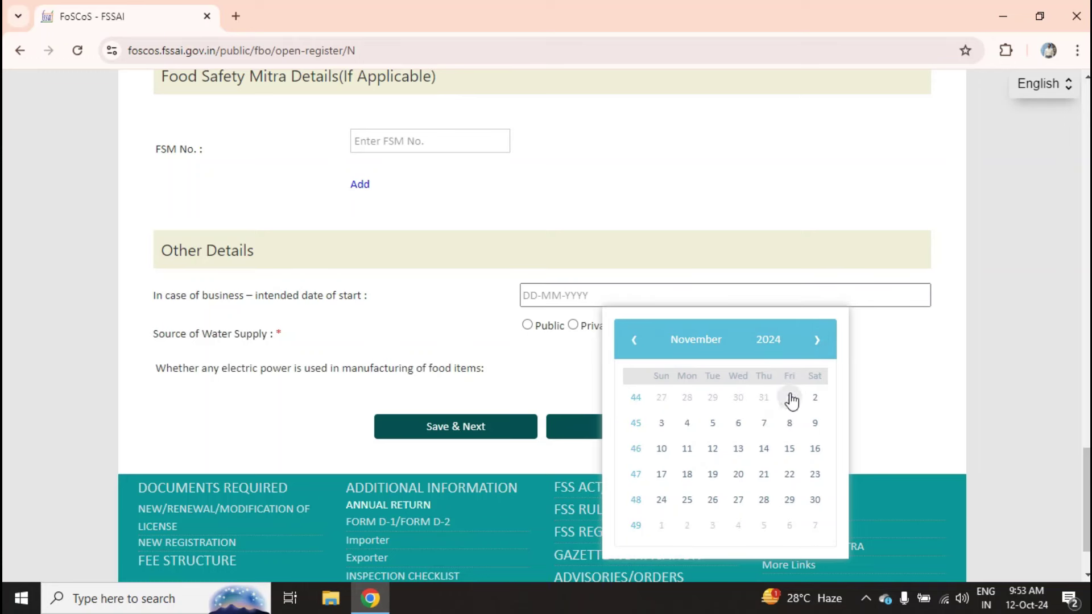
pyautogui.click(790, 398)
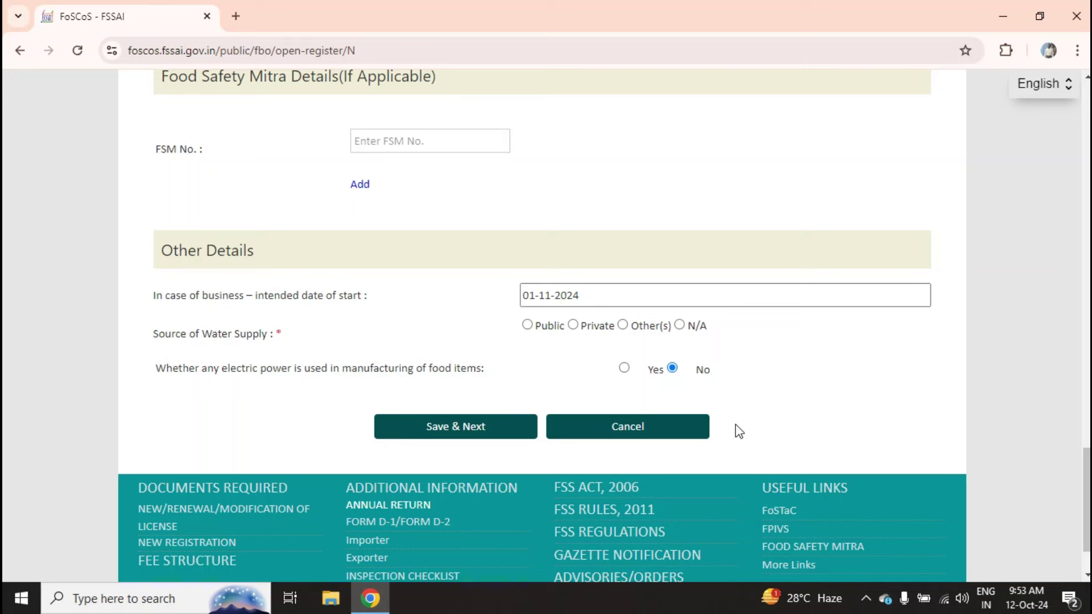
# - Set the water supply source to Private, save, and accept the food category summary
pyautogui.click(572, 327)
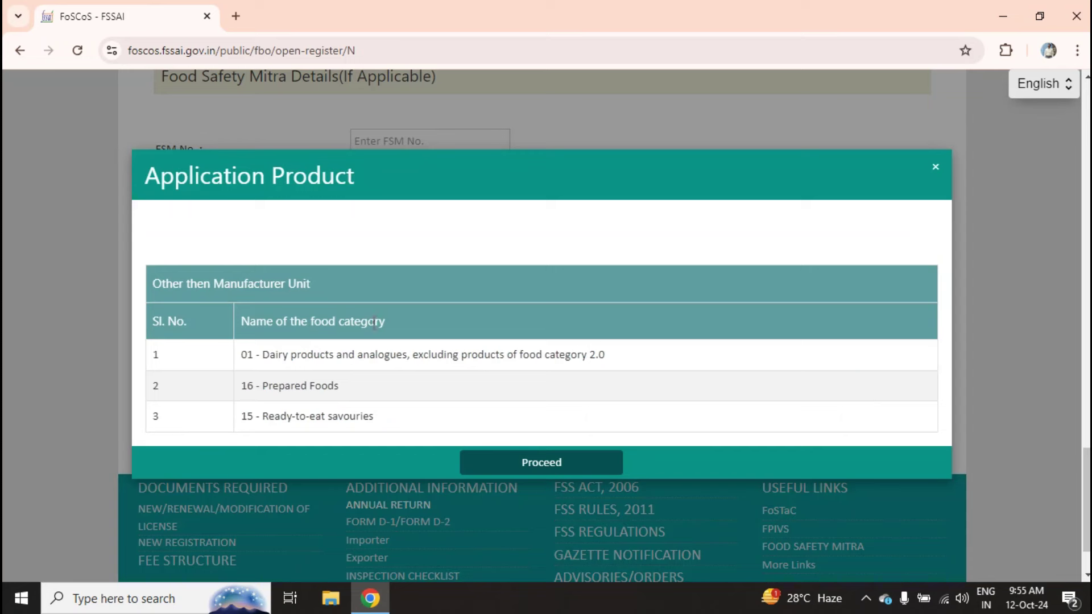
pyautogui.click(532, 465)
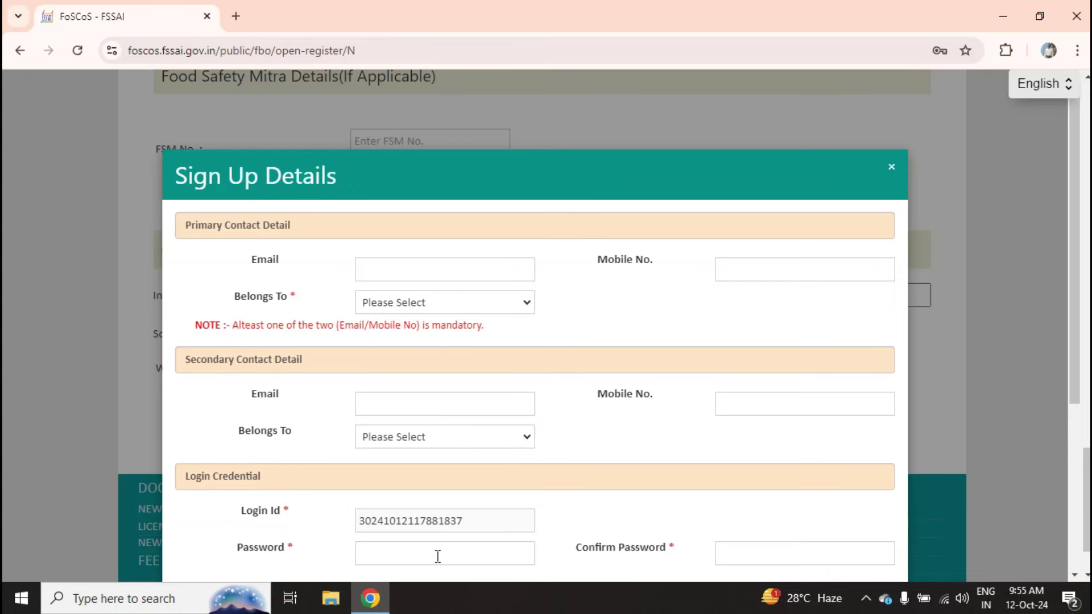
# - Scroll down the Sign Up Details form once the contact details and password are filled
pyautogui.scroll(-5, 437, 556)
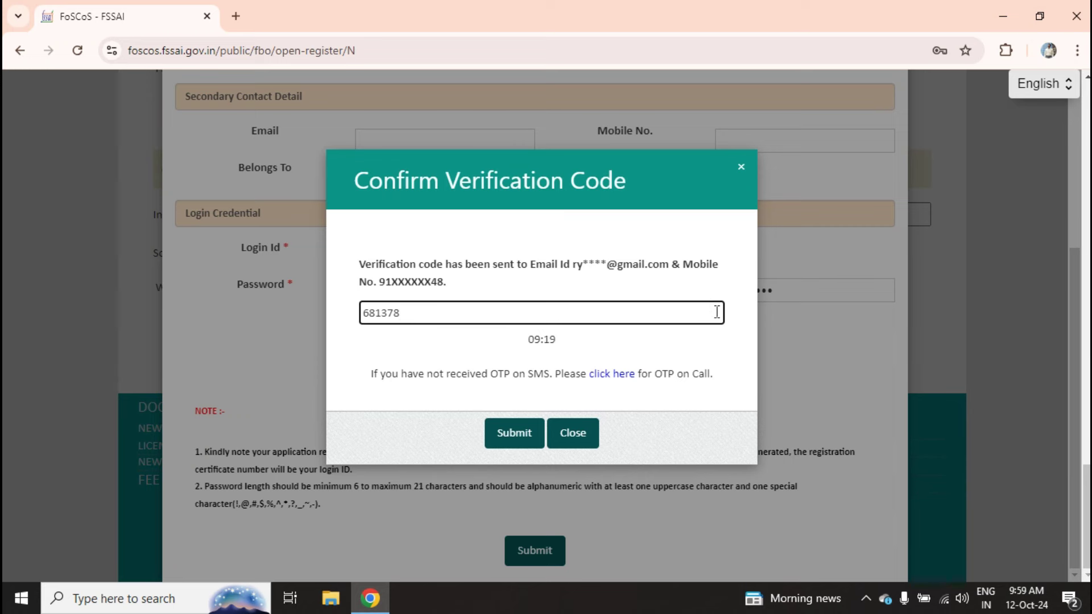
# - Submit the verification code and dismiss the User Sign Up Successfully message
pyautogui.click(506, 435)
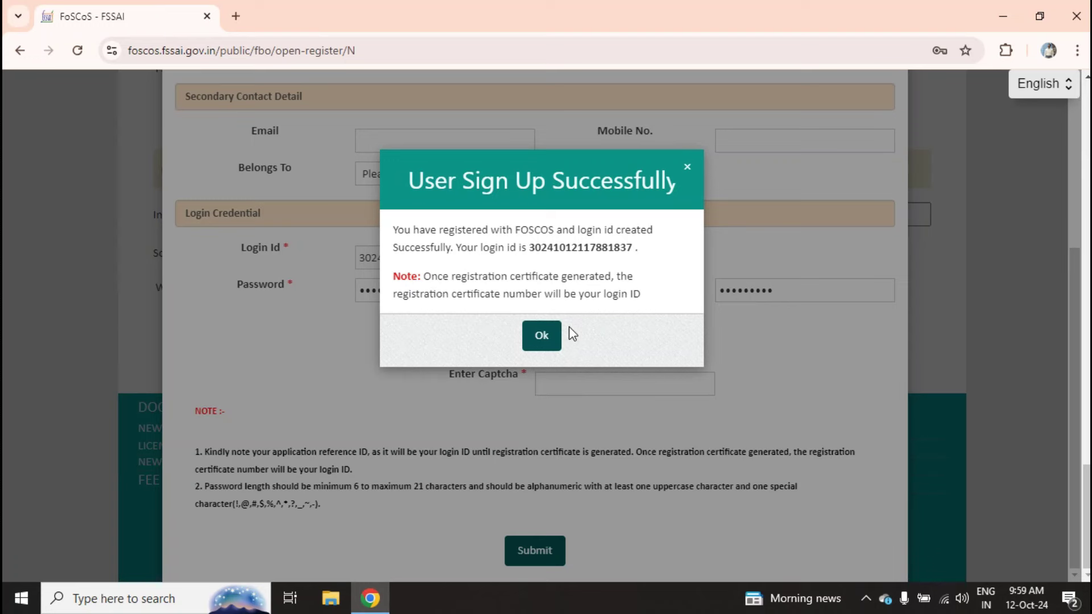
pyautogui.click(541, 341)
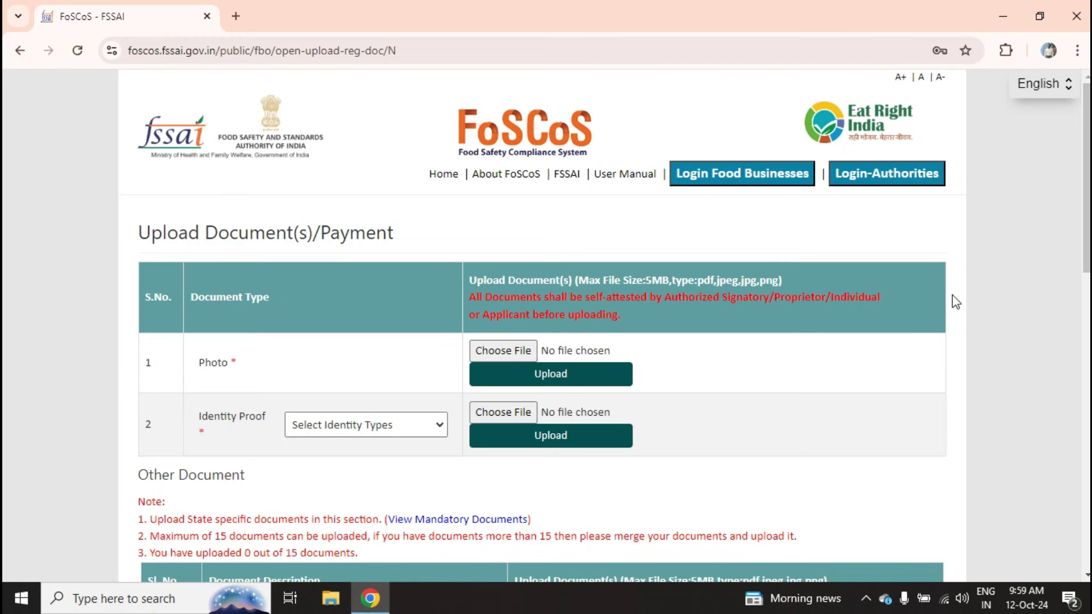
# - Choose Aadhar Card in the Select Identity Types dropdown and scroll to Other Document
pyautogui.click(391, 433)
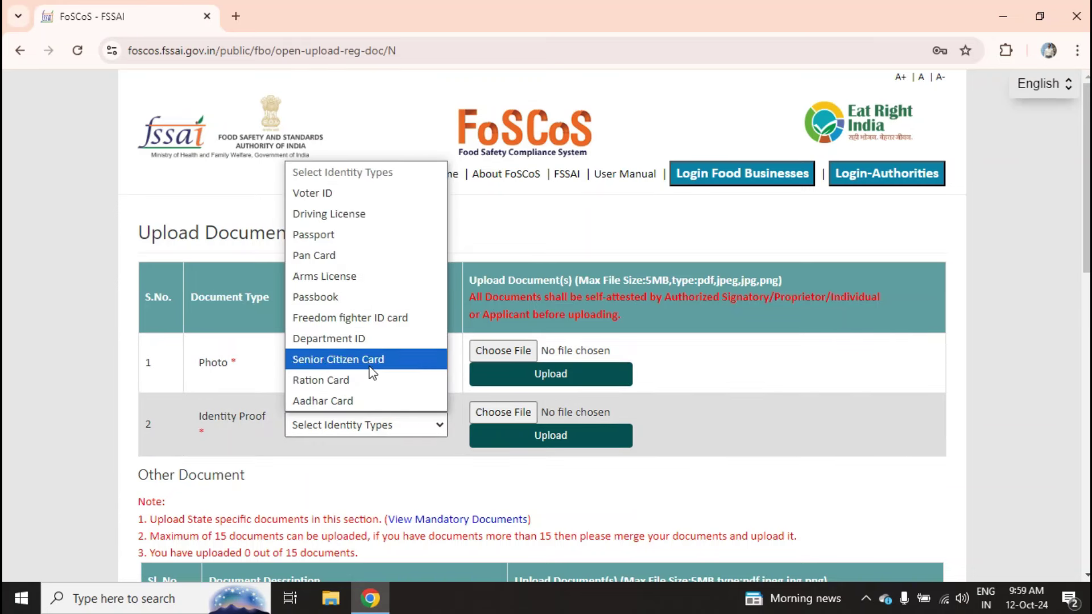
pyautogui.click(368, 398)
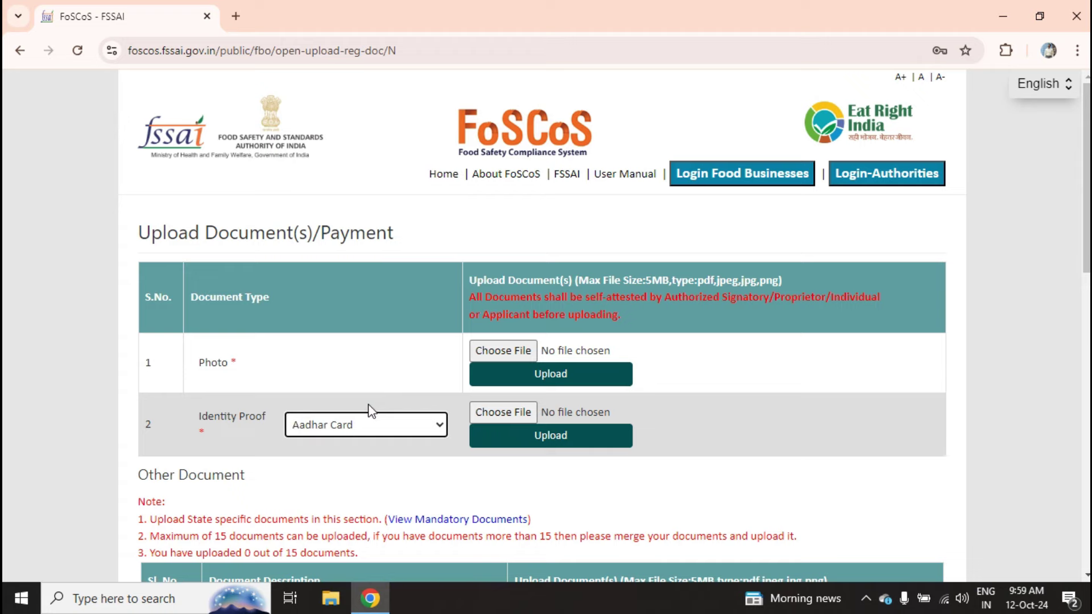
pyautogui.scroll(-4, 546, 324)
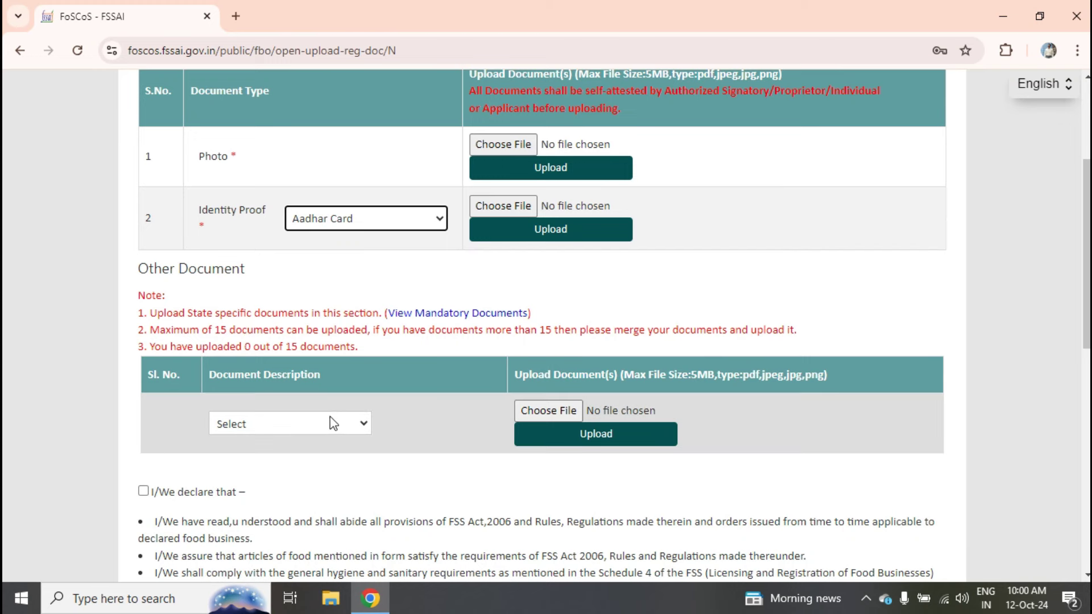
# - Select Proof of Premises as the first Other Document description and upload its file
pyautogui.click(347, 431)
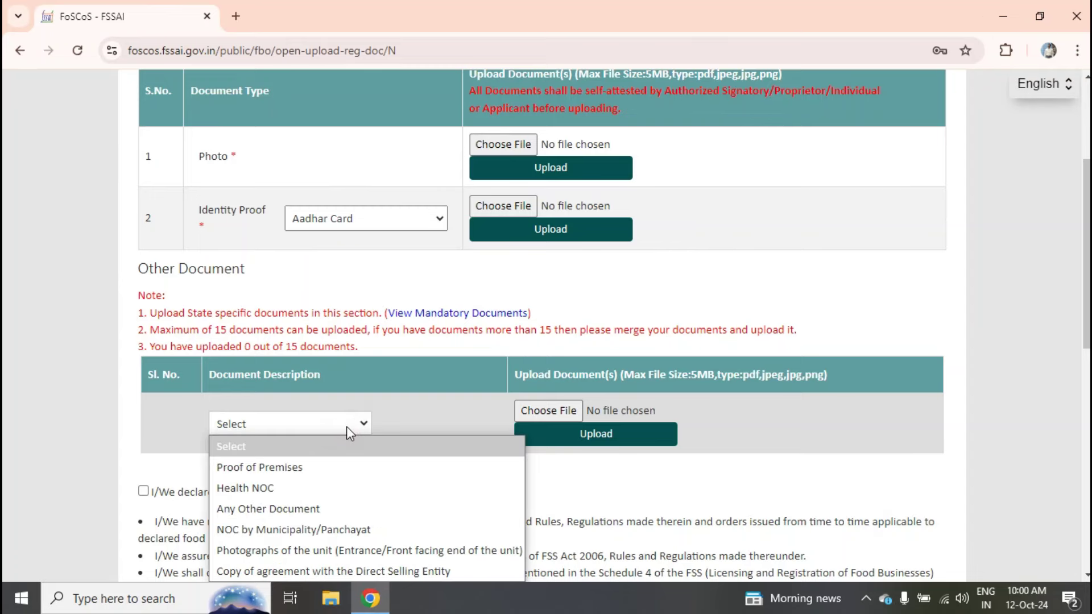
pyautogui.scroll(-1, 346, 426)
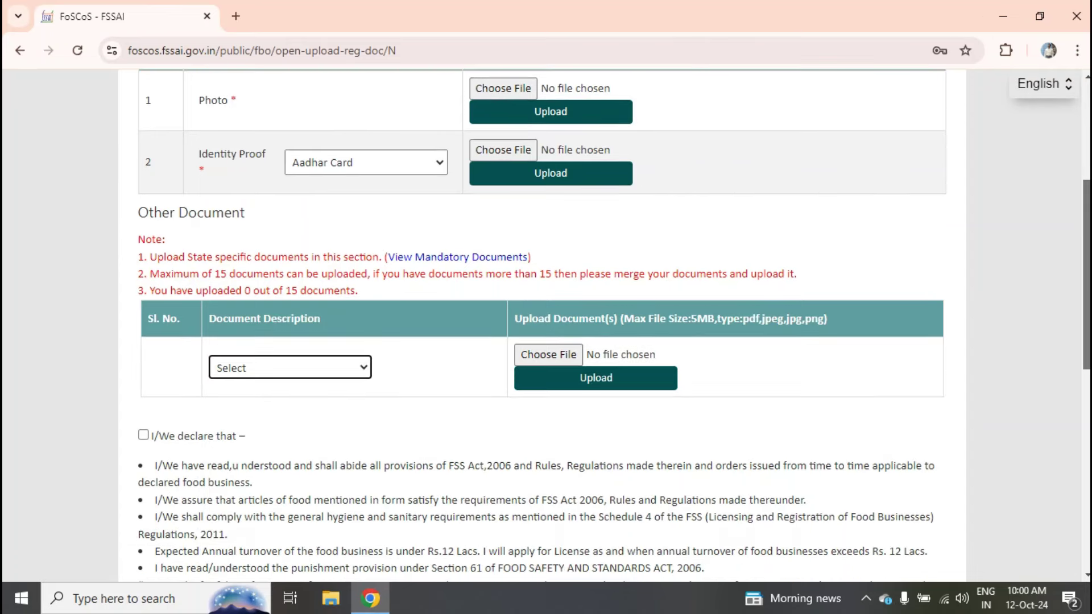
pyautogui.scroll(-1, 293, 364)
pyautogui.click(294, 328)
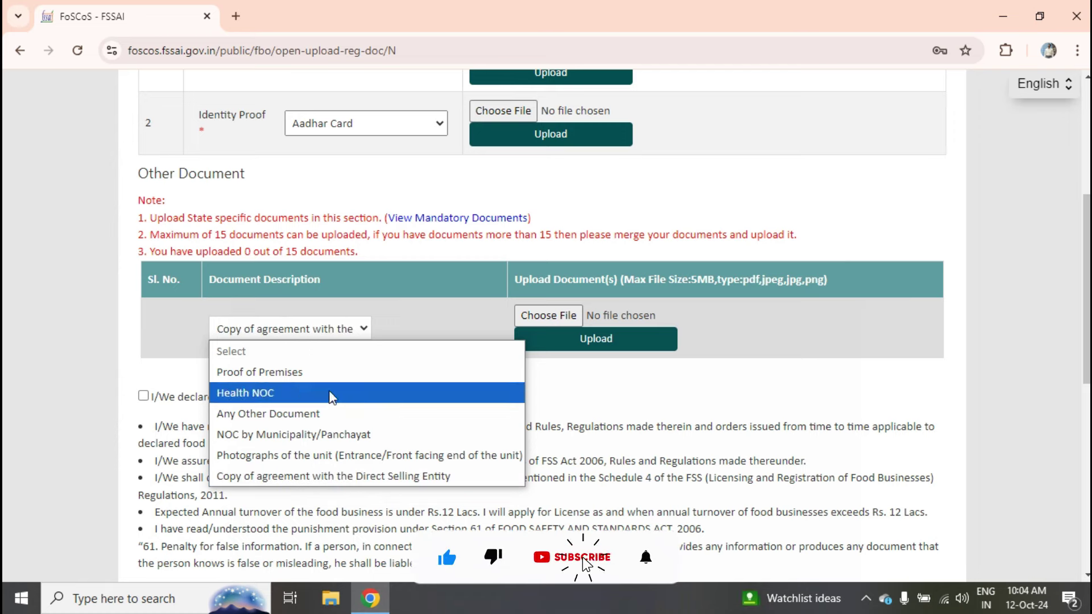
pyautogui.click(301, 367)
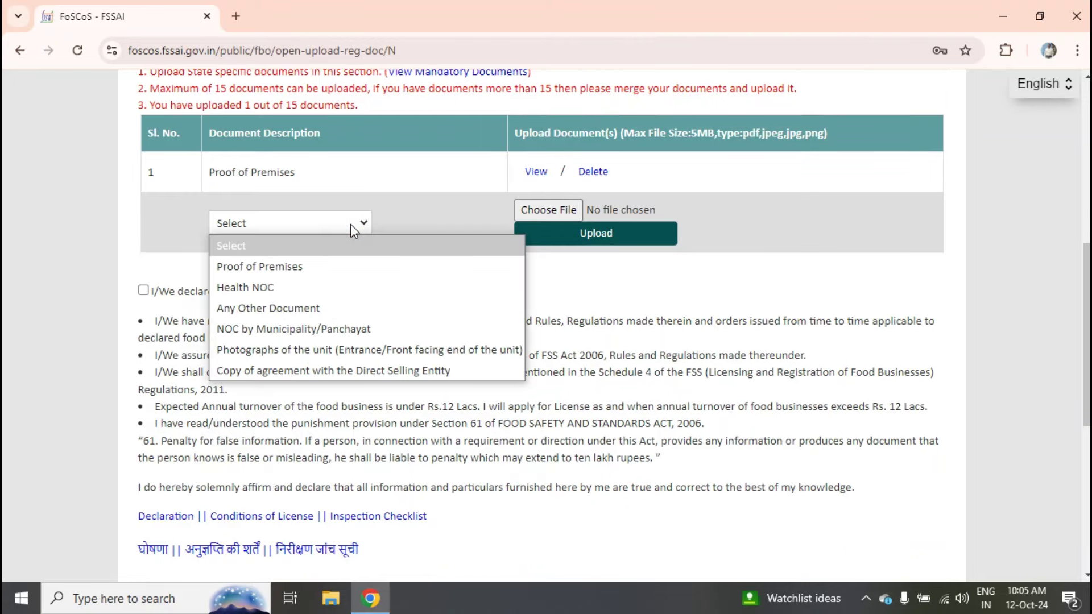
# - Upload the second document as Photographs of the unit (Entrance/Front facing end of the unit)
pyautogui.click(349, 353)
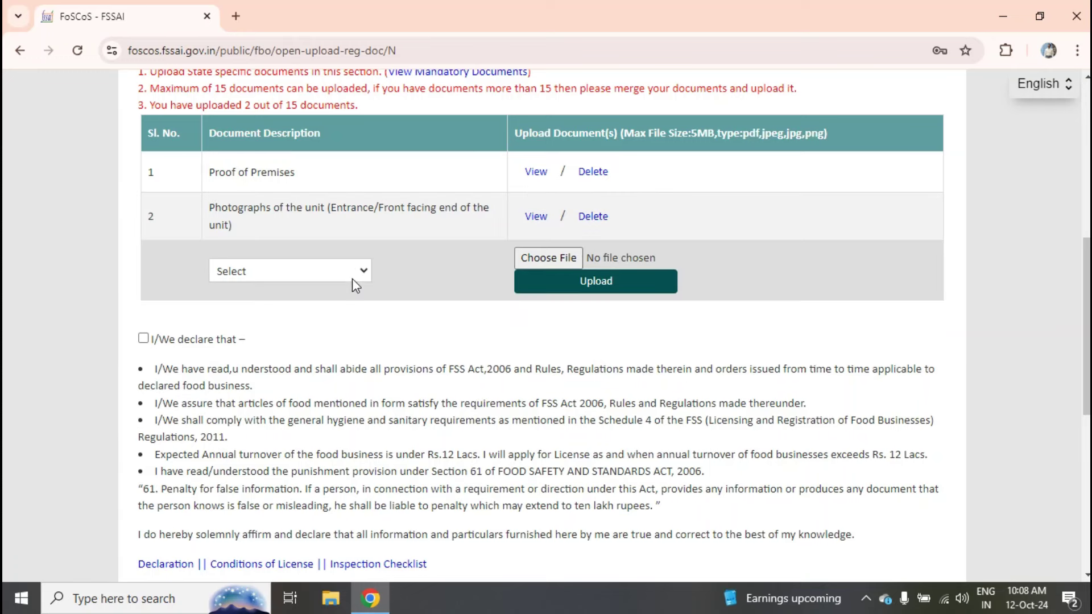
pyautogui.click(351, 271)
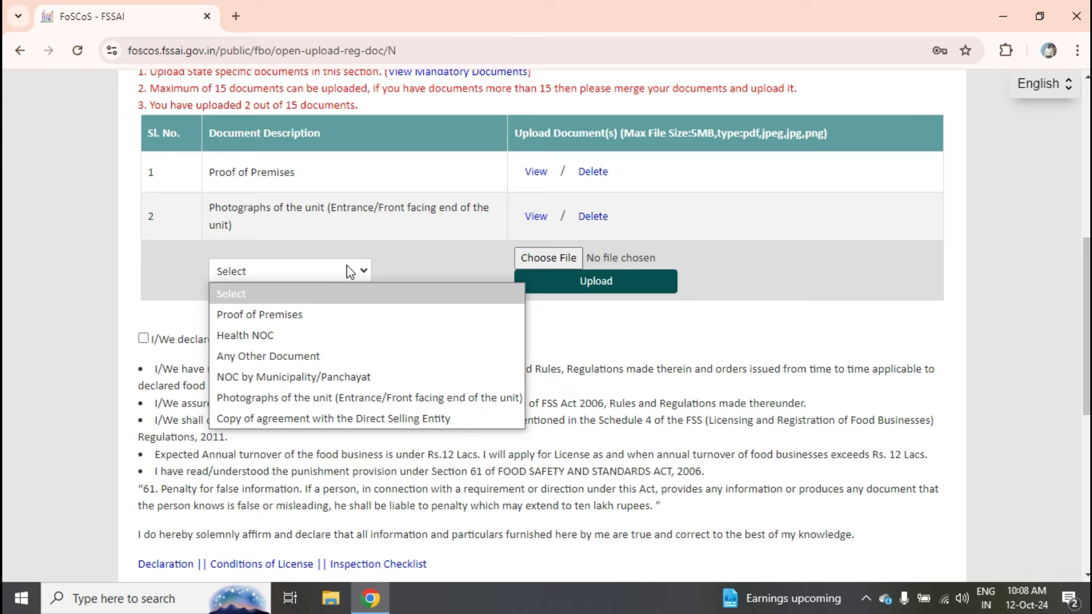
# - Add an Any Other Document entry with the description Water Report
pyautogui.click(315, 357)
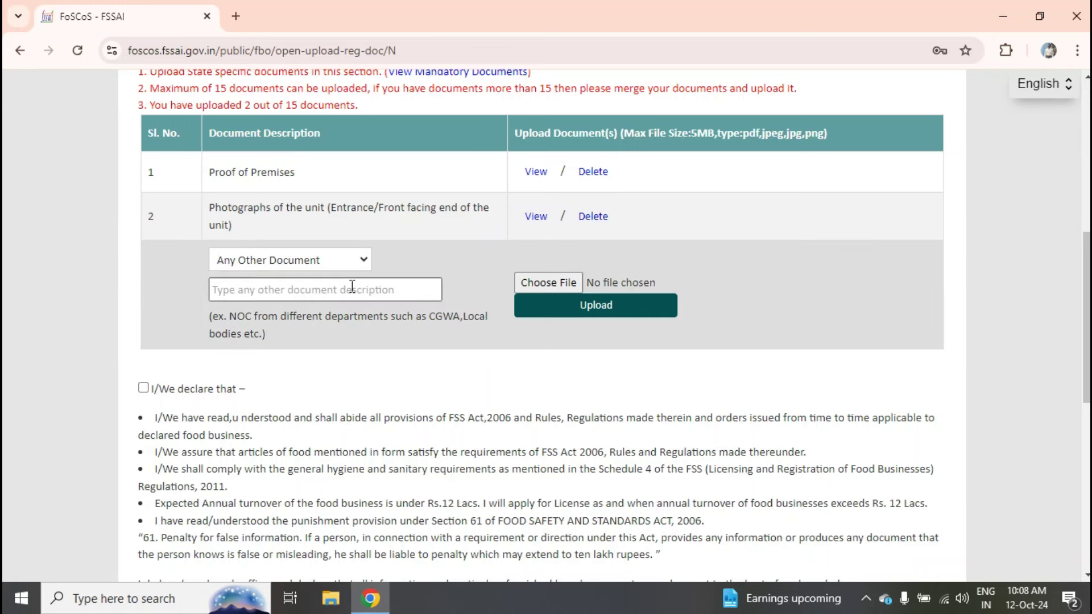
pyautogui.click(352, 288)
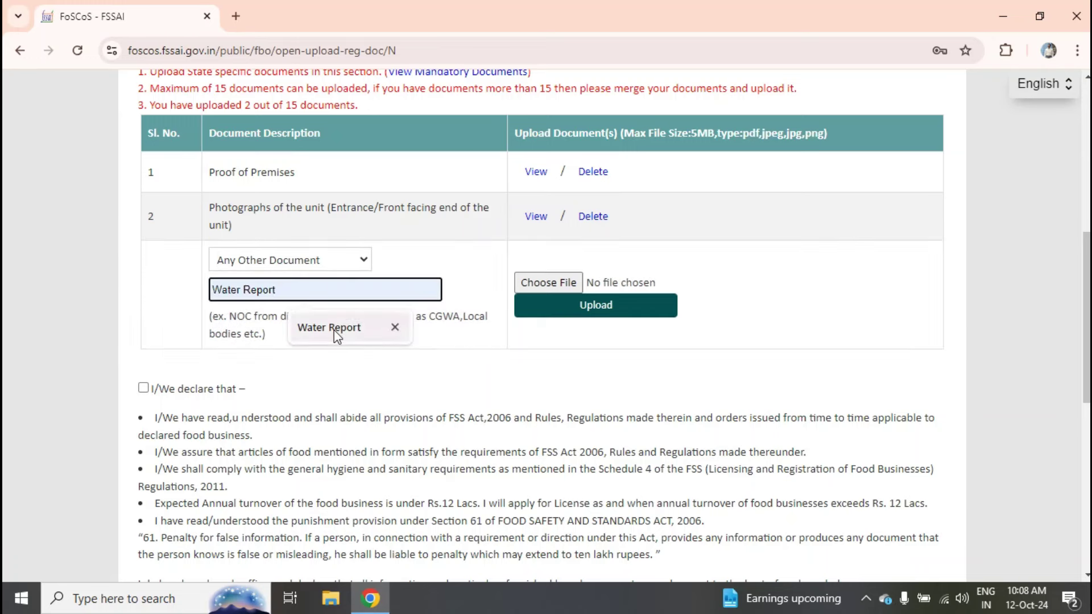
pyautogui.click(333, 329)
pyautogui.click(355, 374)
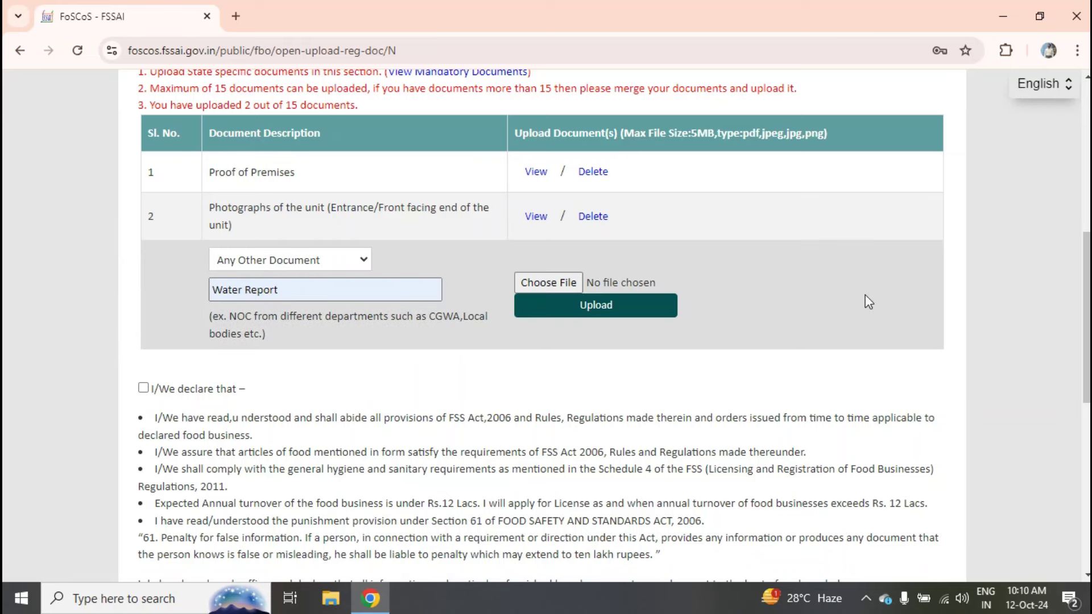
# - Attach the Drinking Water Test License file from the CCCOMA_X64FRE (F:) drive
pyautogui.click(569, 282)
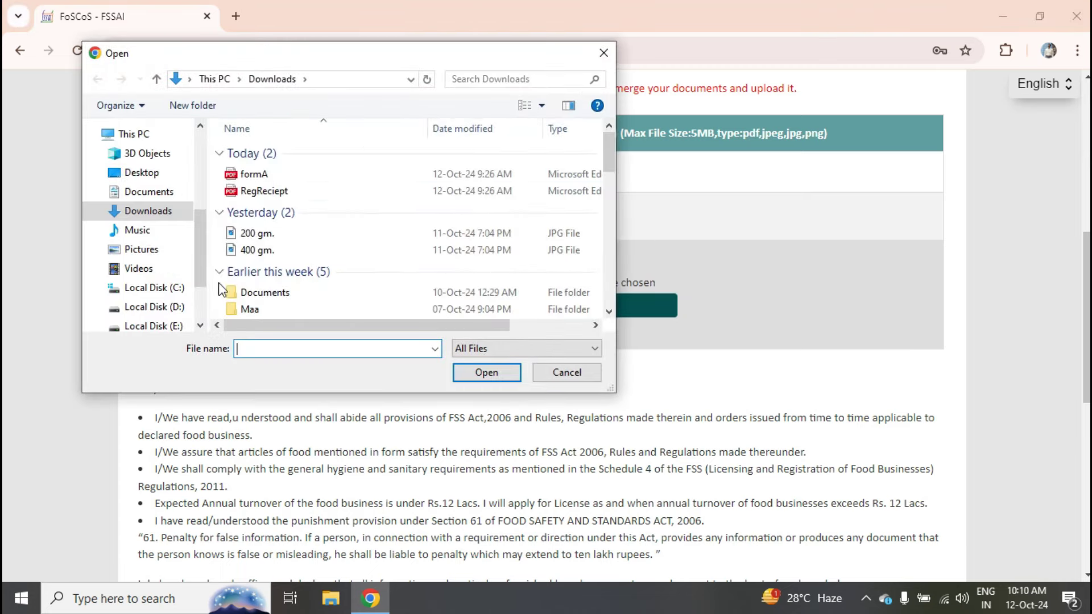
pyautogui.scroll(-3, 171, 267)
pyautogui.click(154, 287)
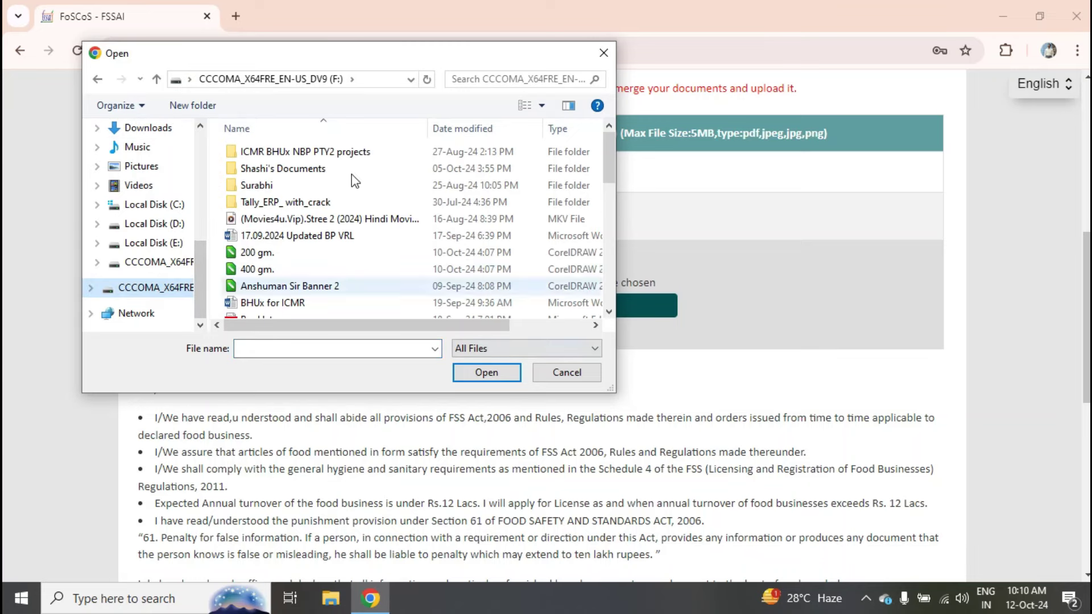
pyautogui.scroll(-3, 610, 165)
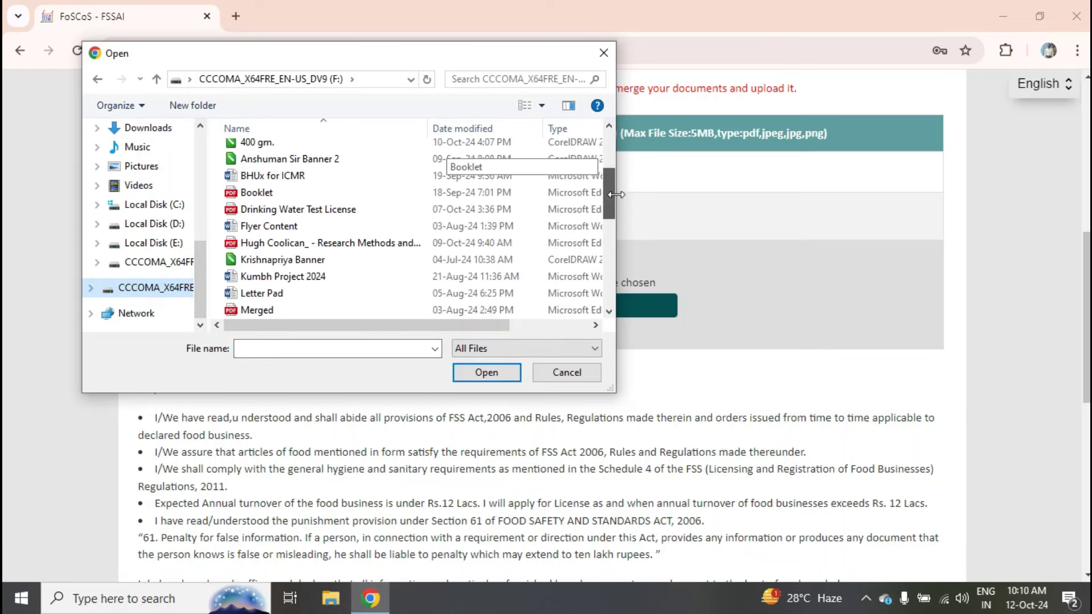
pyautogui.click(323, 210)
pyautogui.click(486, 372)
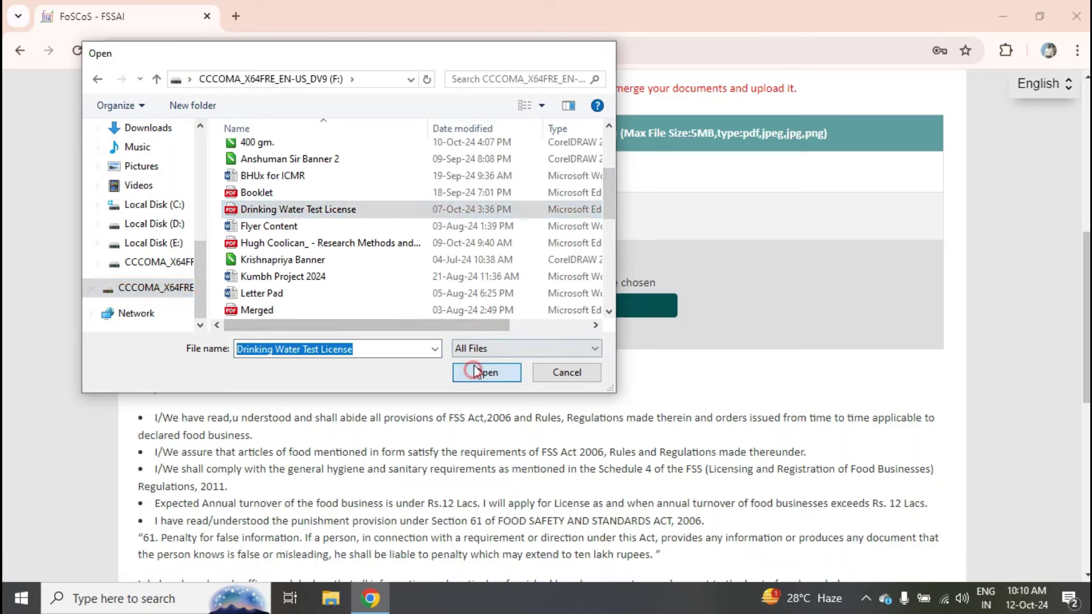
# - Upload the Water Report, making 3 of 15, and tick the 'I/We declare that' checkbox
pyautogui.click(617, 311)
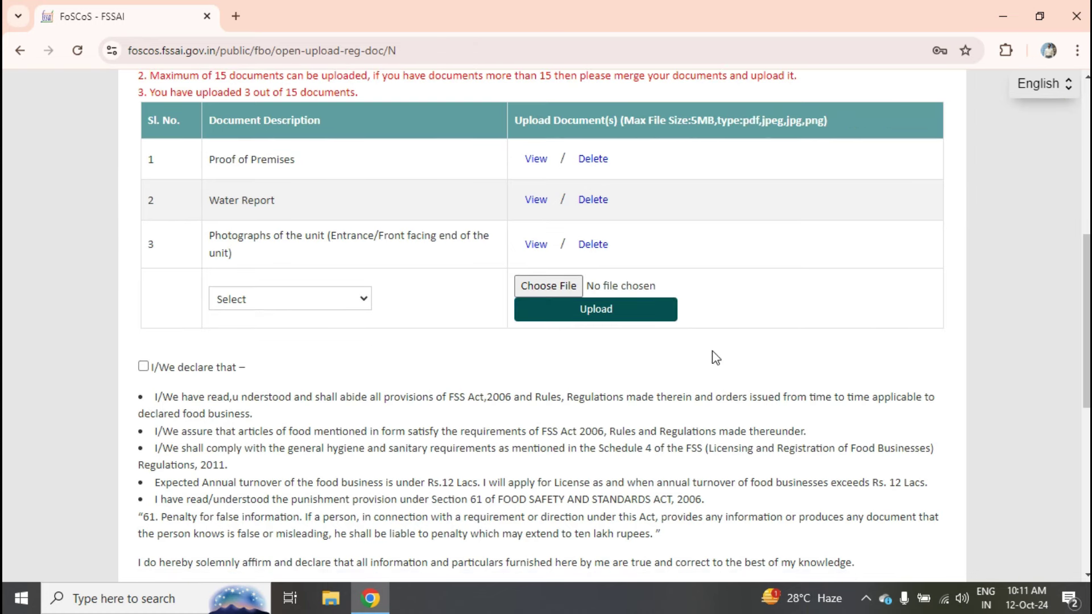
pyautogui.click(143, 366)
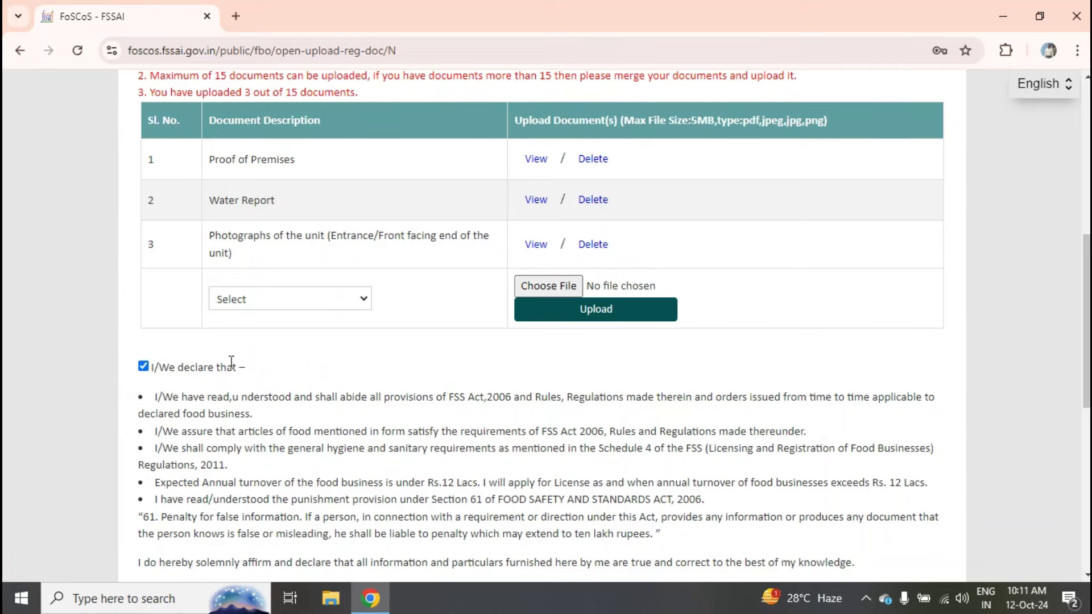